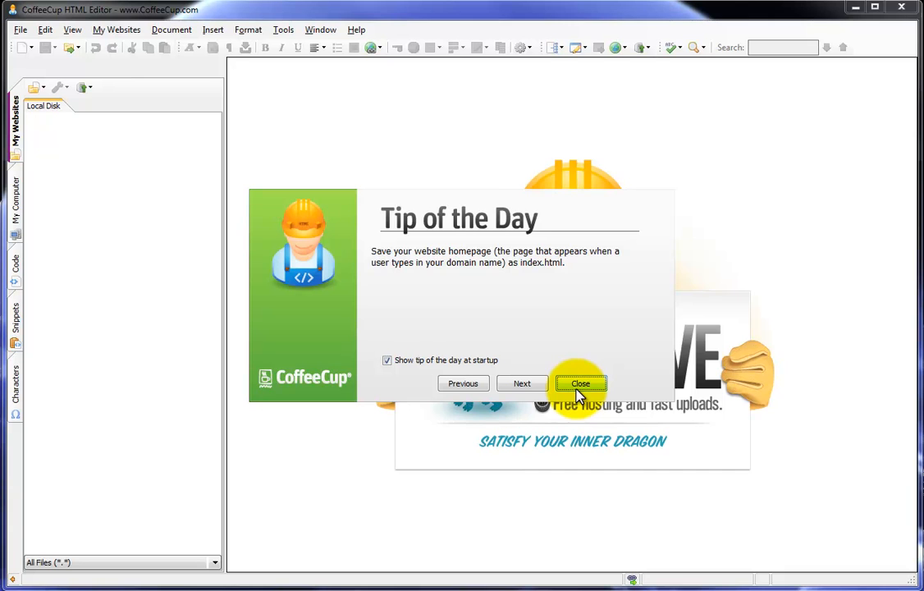
Close the Tip of the Day so the Welcome screen shows
click(580, 385)
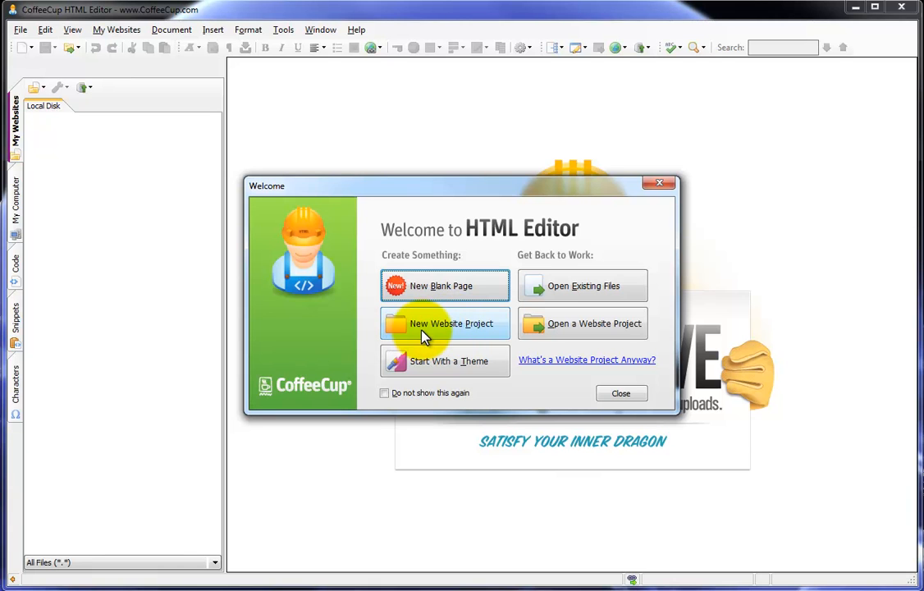
Choose New Website Project from the Welcome screen
click(465, 331)
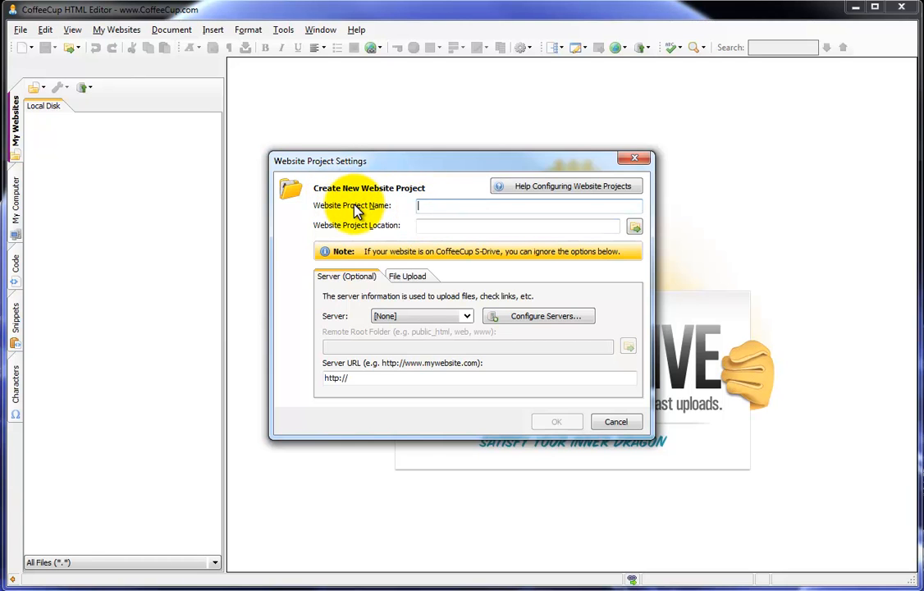
Enter 'websiteprojects' as the project name and browse for the project location folder
click(489, 211)
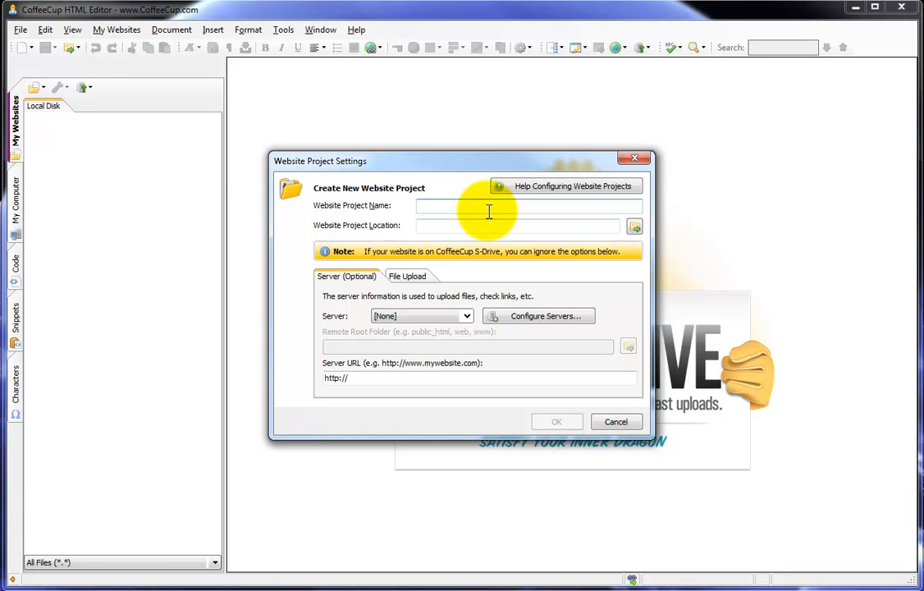
text(project)
key(Home)
text(websiteprojects)
click(466, 228)
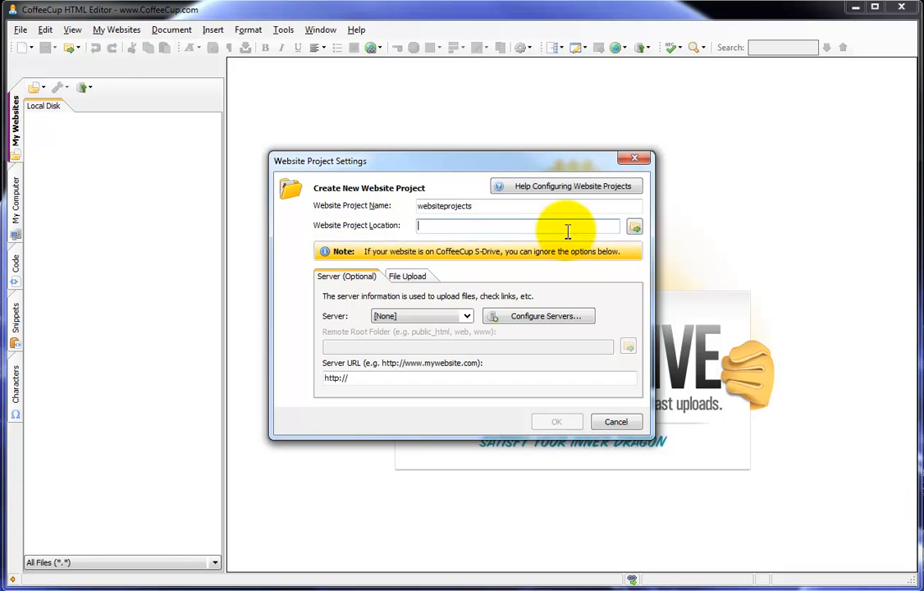
click(642, 231)
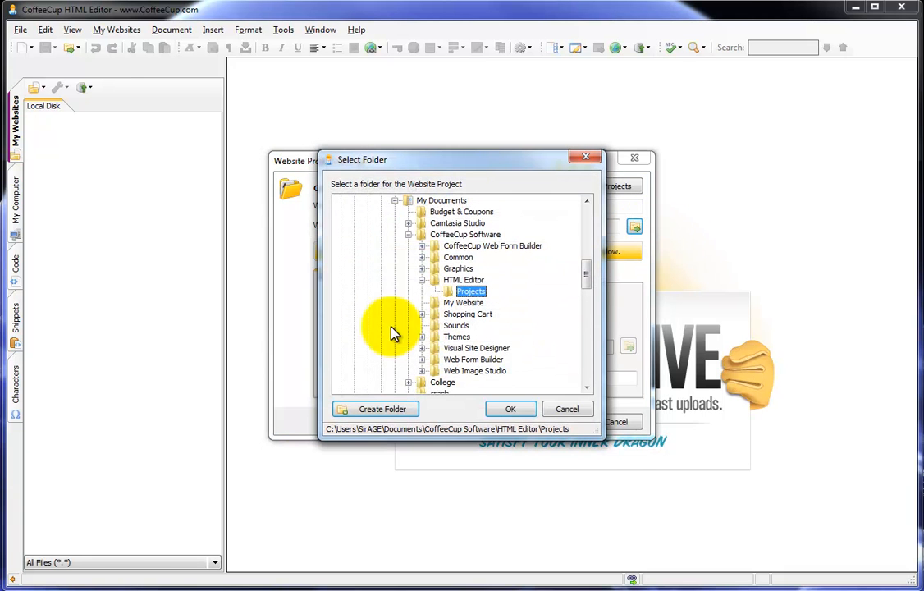
Expand the Web Sites folder in the Select Folder dialog
click(395, 201)
click(395, 201)
click(468, 291)
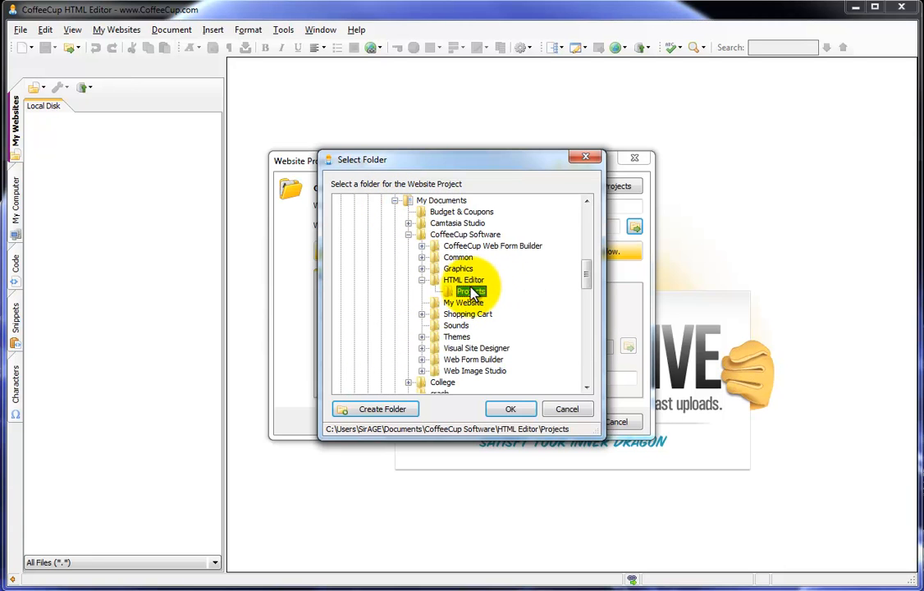
click(395, 202)
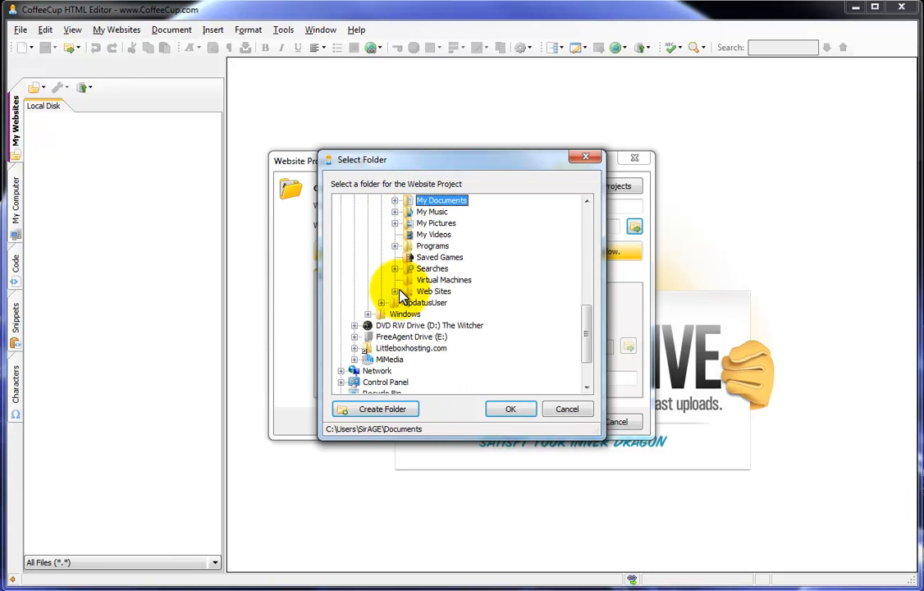
click(394, 293)
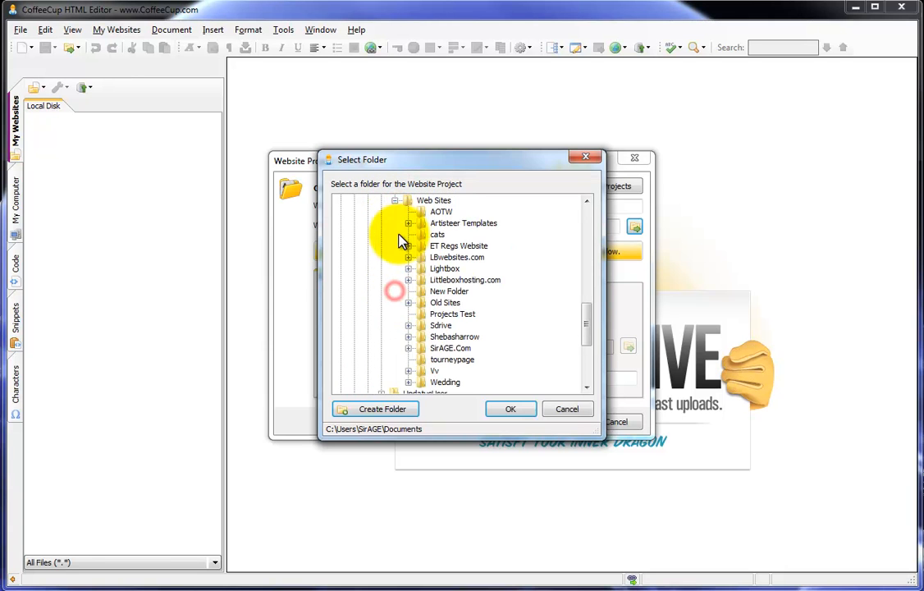
Rename New Folder to 'websiteprojects' and set it as the project location
right_click(439, 291)
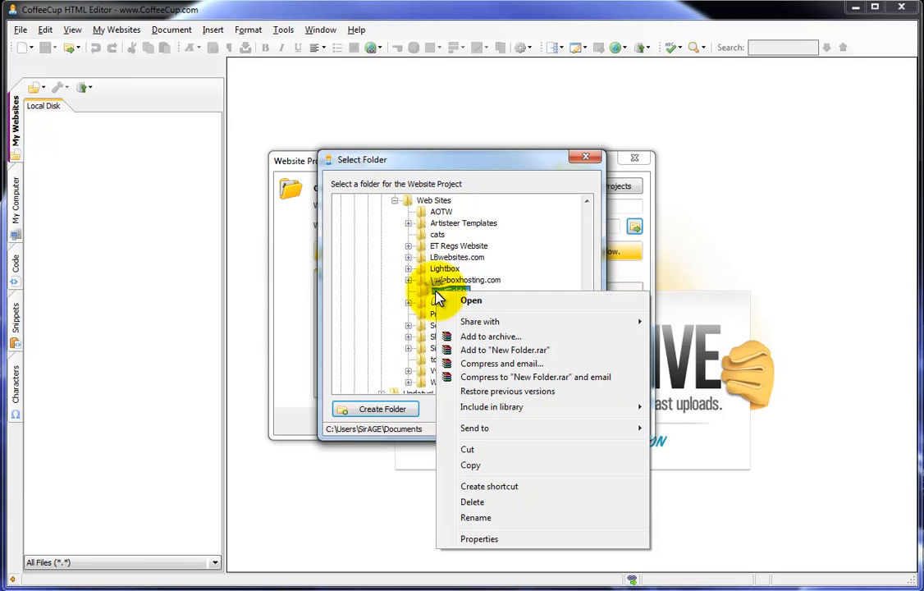
click(435, 292)
right_click(440, 294)
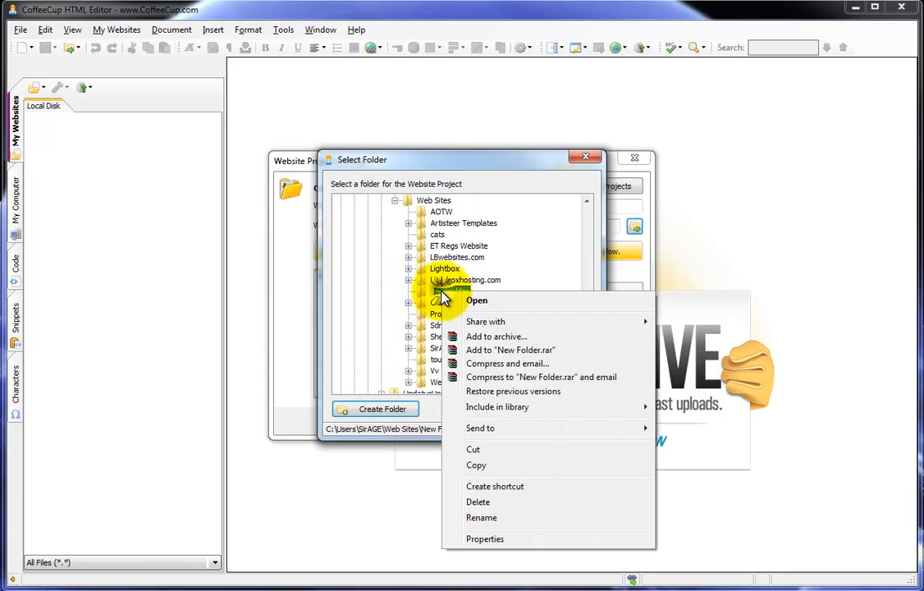
click(484, 517)
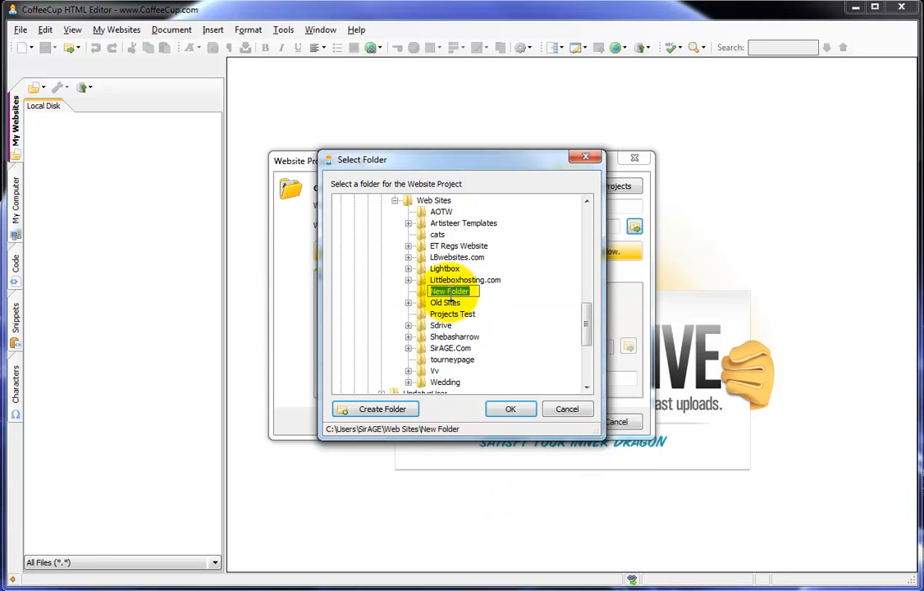
key(BackSpace)
text(websiteprojects)
key(Return)
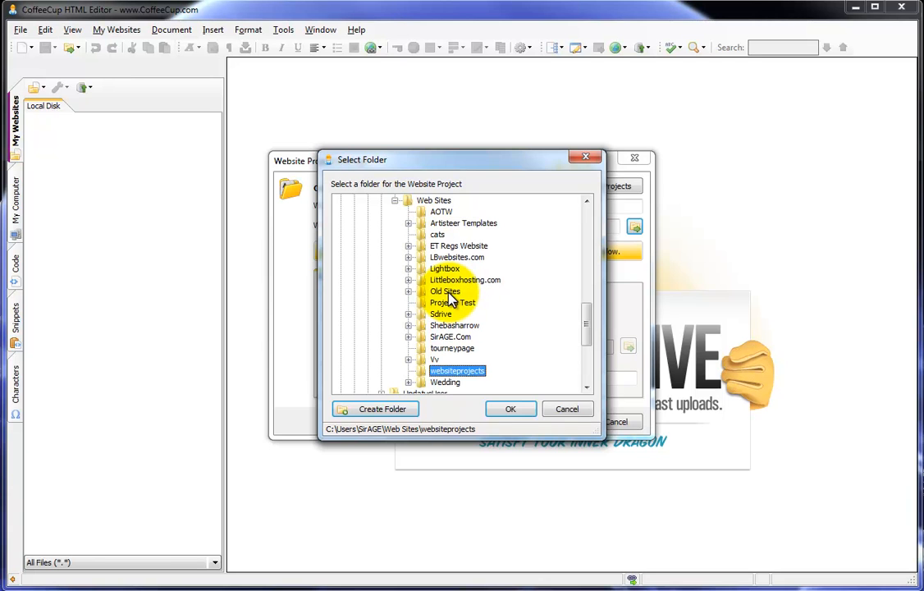
click(457, 371)
click(509, 409)
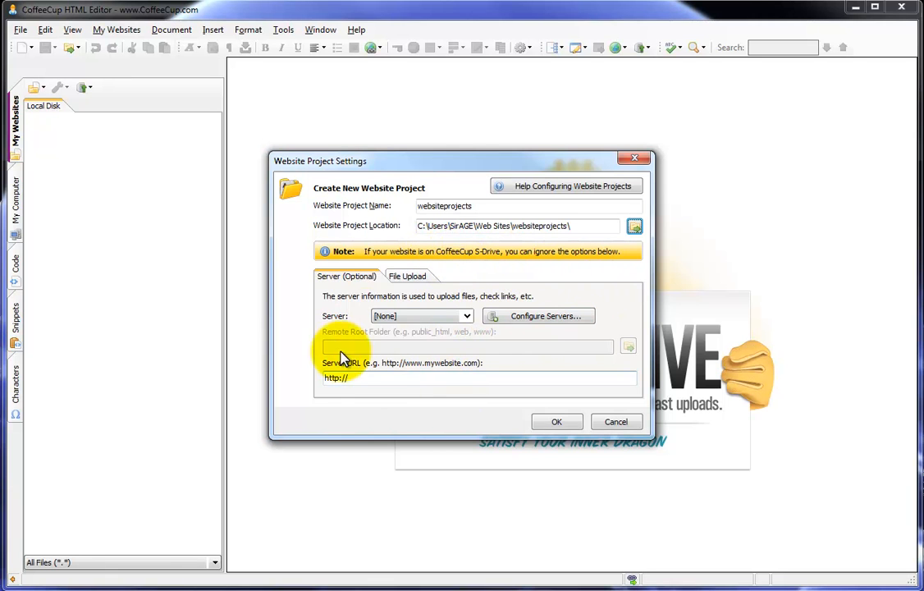
Leave the server at None and add a new server profile via Configure Servers
click(465, 318)
click(463, 322)
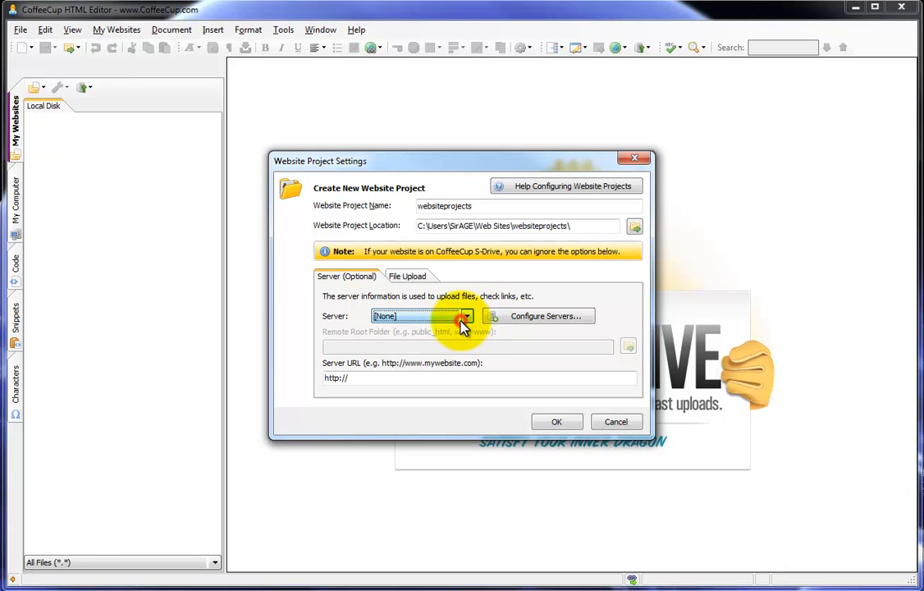
click(534, 320)
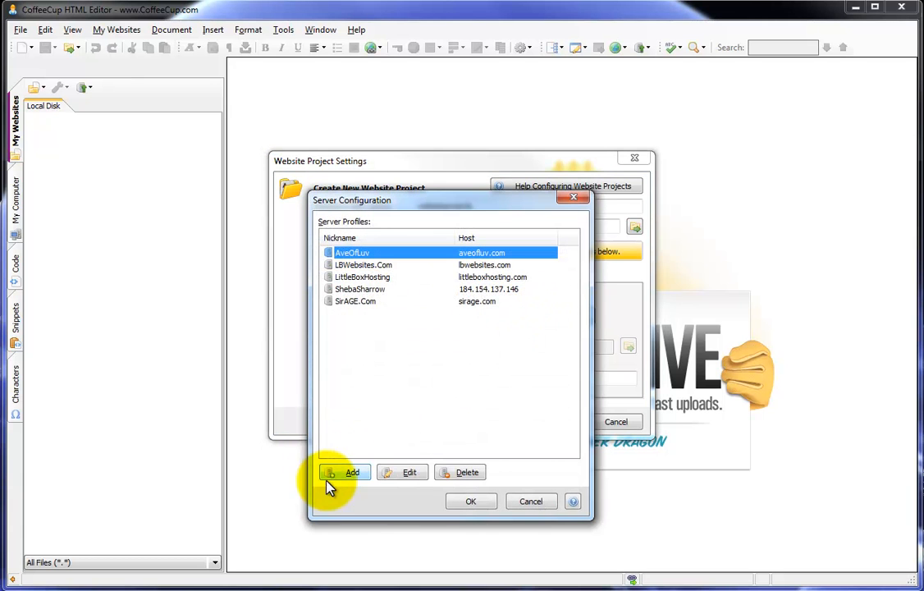
click(343, 476)
Fill in the account e-mail username and password, then focus the nickname field
click(388, 298)
click(462, 300)
text(***********)
click(377, 243)
click(380, 239)
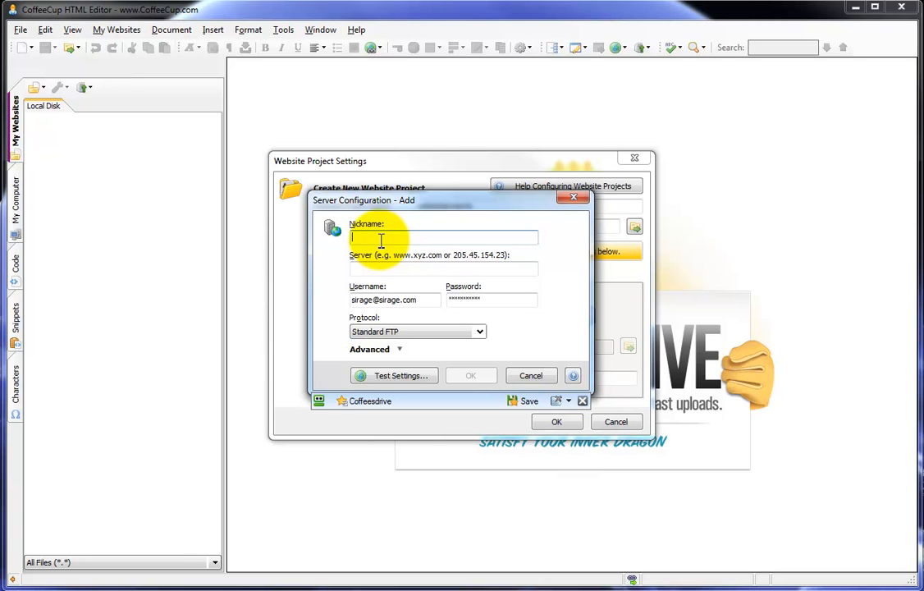
Set the nickname to siragewebsiteprojects and the server address to sirage.com
text(s)
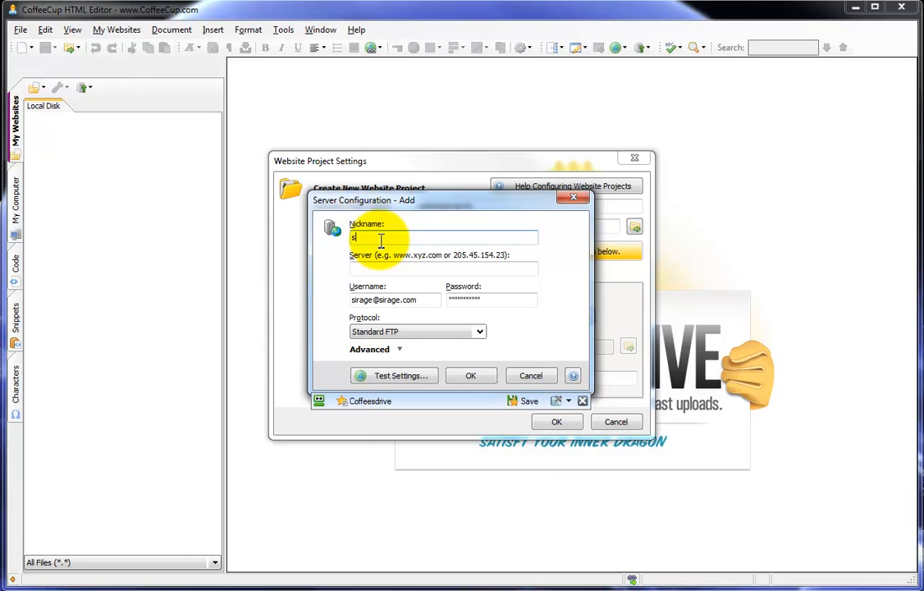
text(iragewebsiteprojects)
key(Tab)
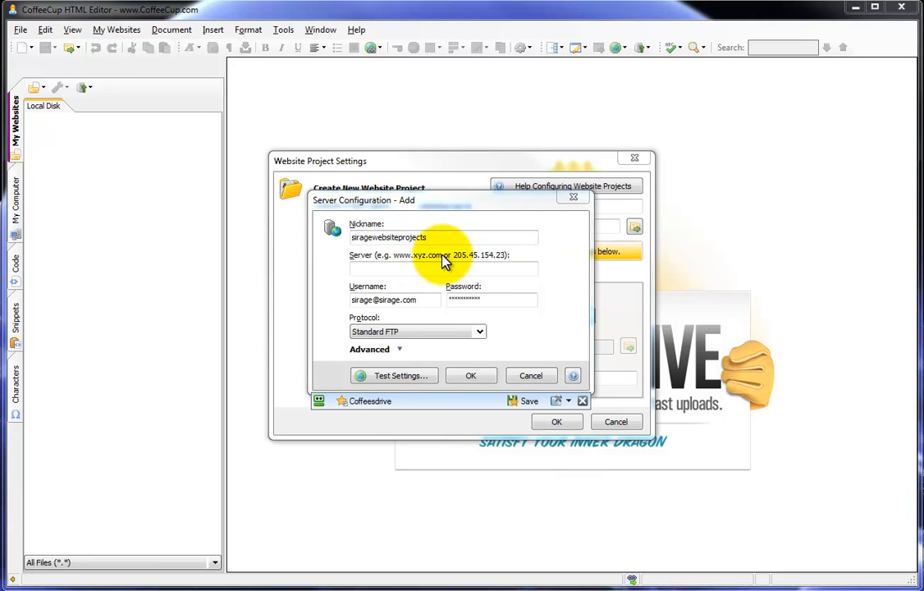
click(391, 270)
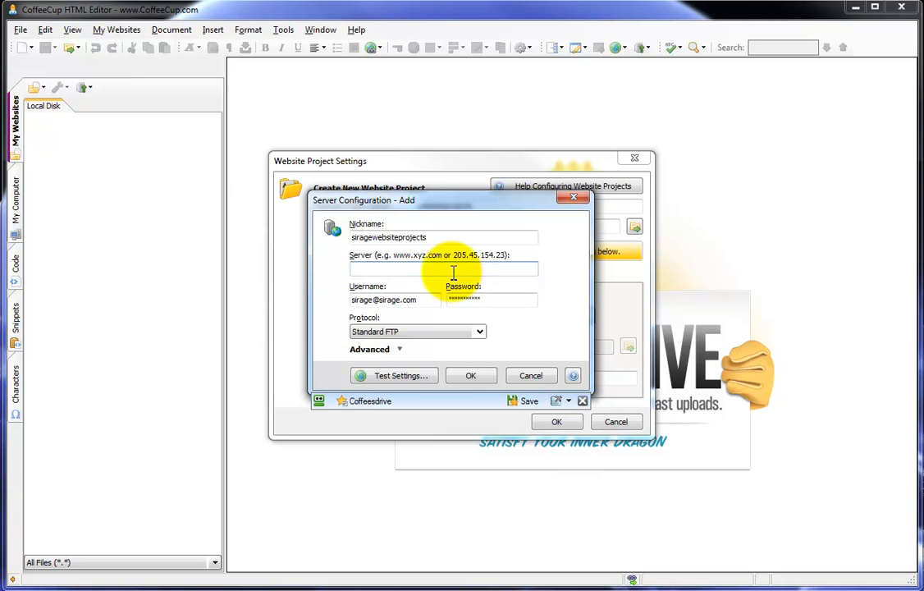
text(sirage.com)
key(BackSpace)
key(BackSpace)
key(BackSpace)
key(BackSpace)
key(BackSpace)
key(BackSpace)
key(BackSpace)
key(BackSpace)
key(BackSpace)
key(BackSpace)
text(ftp.sirage.com)
double_click(453, 272)
key(BackSpace)
text(150.150.2541.251)
key(Left)
key(Left)
key(Left)
key(Left)
key(Left)
key(Left)
key(BackSpace)
key(BackSpace)
key(End)
key(BackSpace)
key(ctrl+a)
key(BackSpace)
text(sirage.com)
Replace the prefilled username with 'tester' and enter a password
key(Tab)
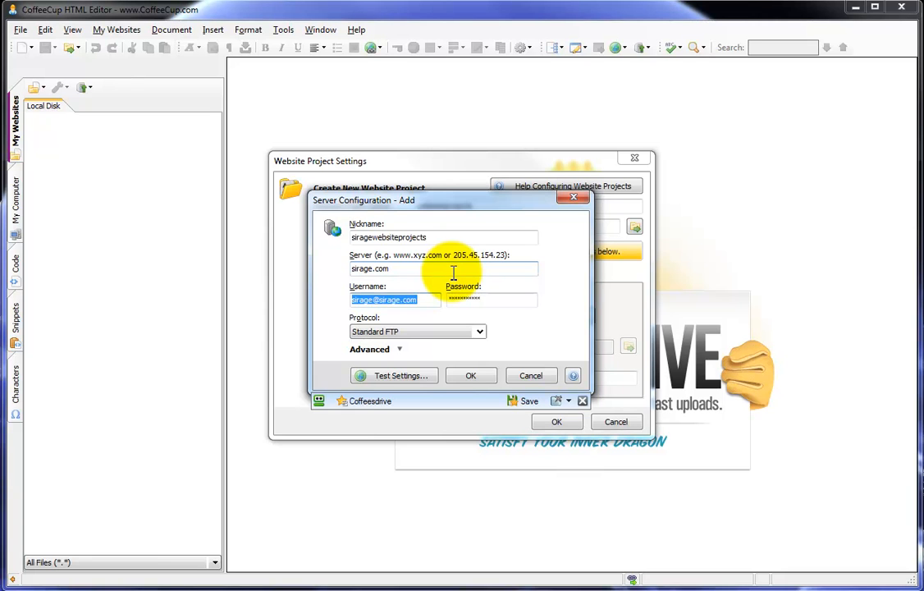
key(BackSpace)
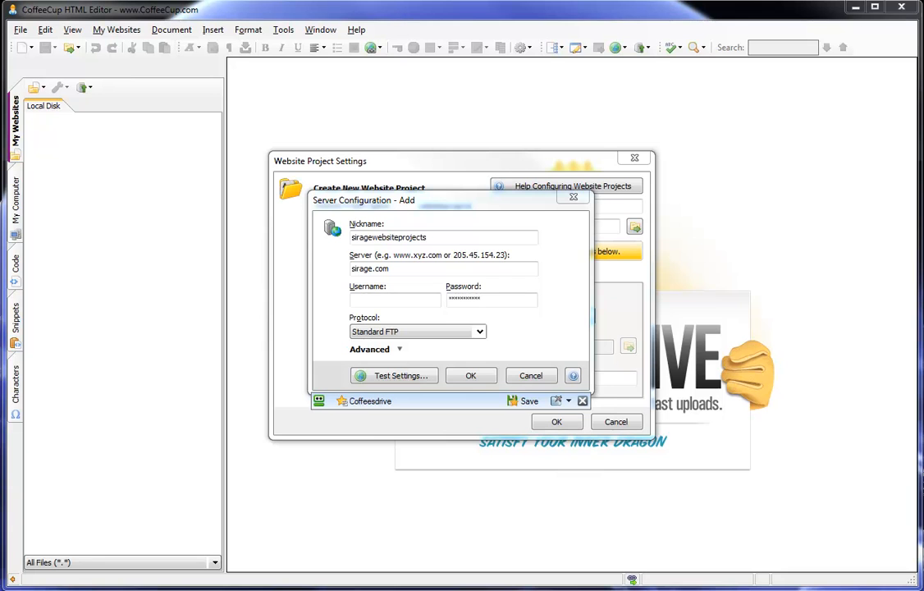
click(396, 301)
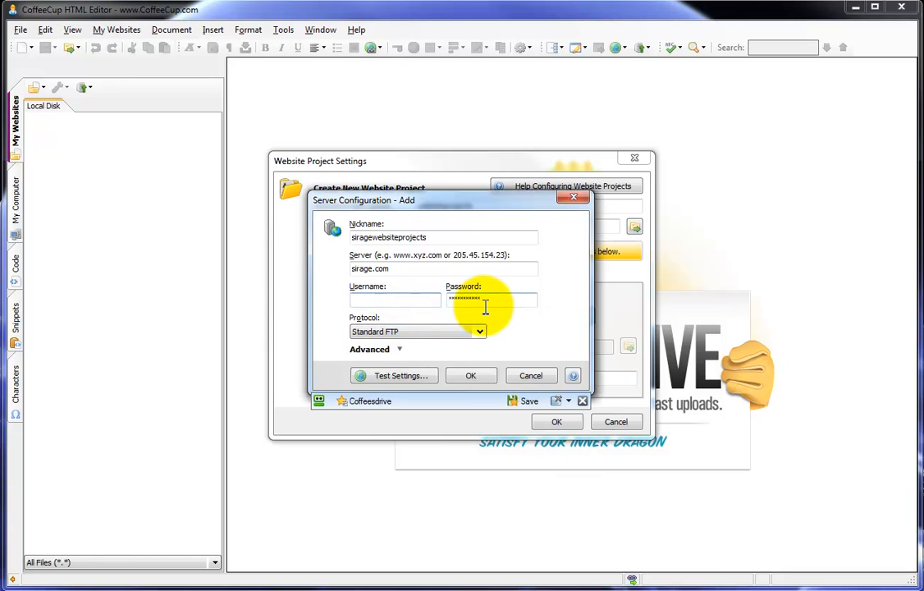
text(tester)
key(Tab)
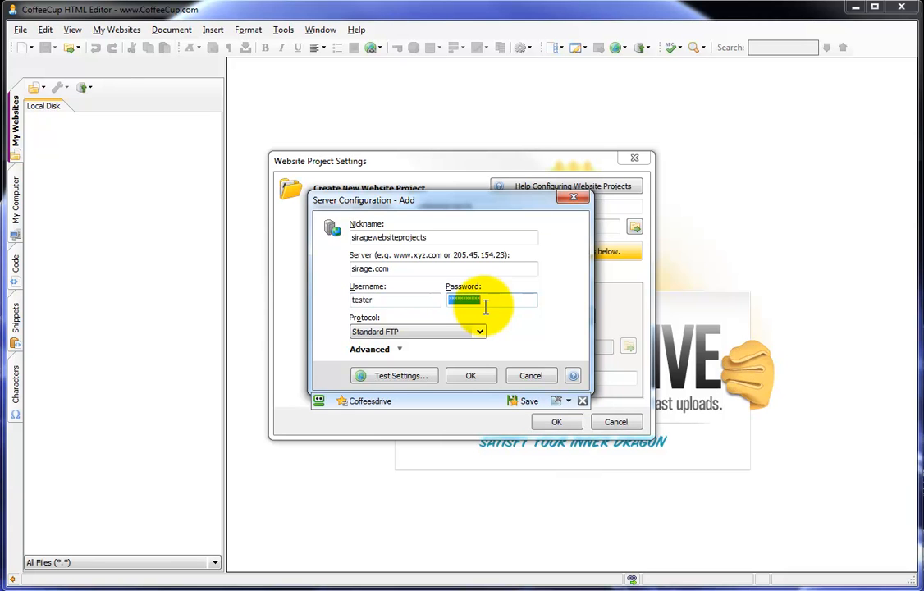
text(******)
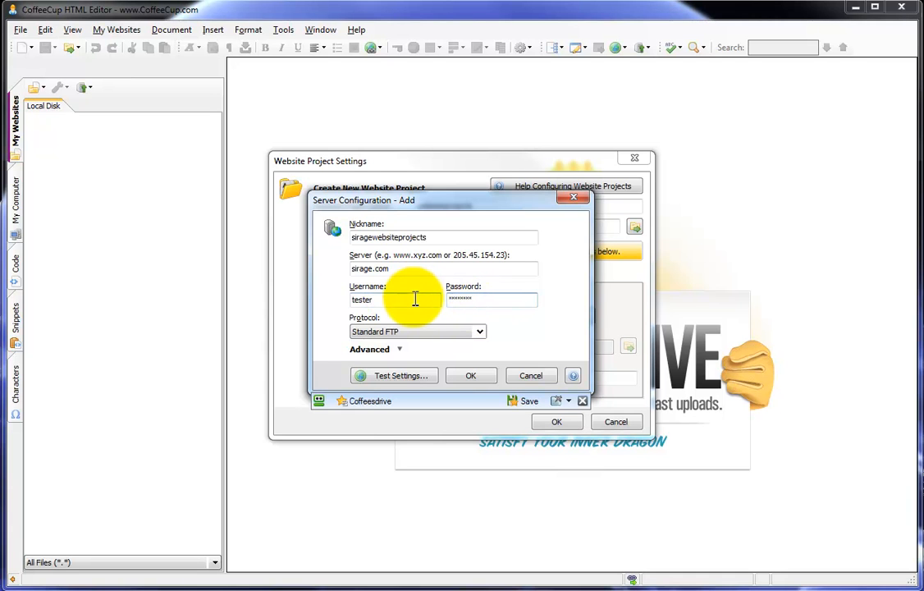
Highlight the username and password entries to check their contents
click(382, 302)
drag(374, 302, 350, 304)
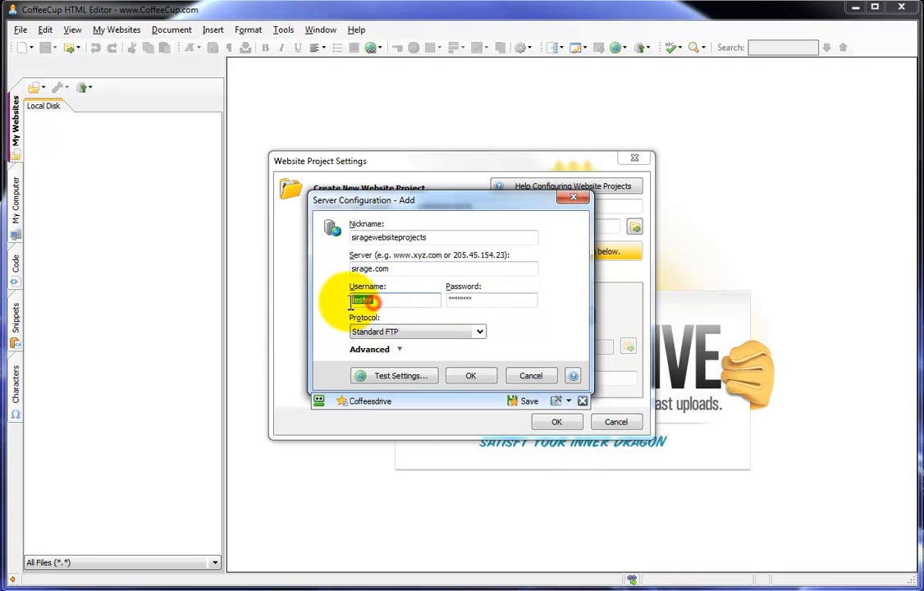
click(368, 305)
click(449, 298)
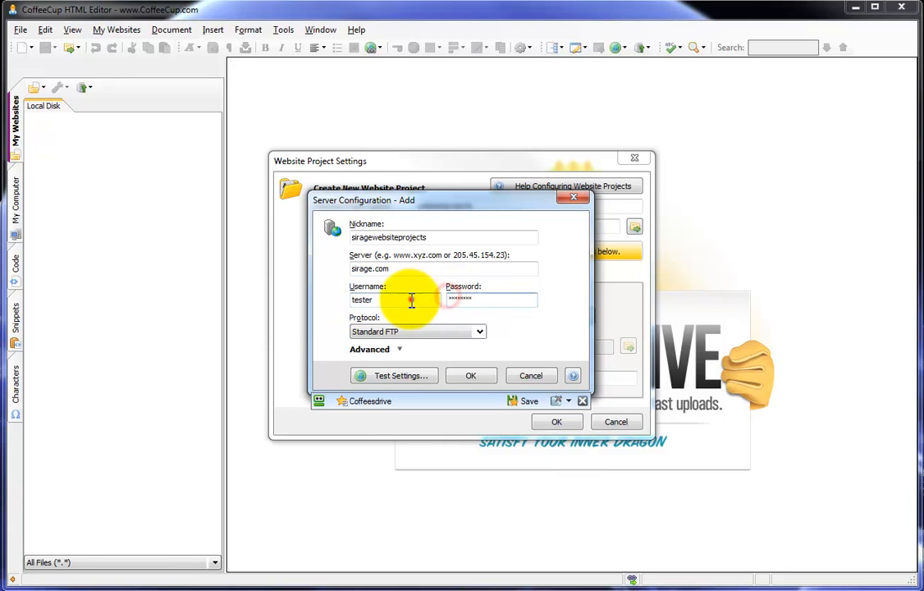
drag(412, 299, 354, 300)
click(474, 301)
drag(474, 300, 351, 308)
click(360, 302)
drag(485, 299, 350, 305)
click(380, 302)
drag(486, 296, 445, 305)
click(403, 302)
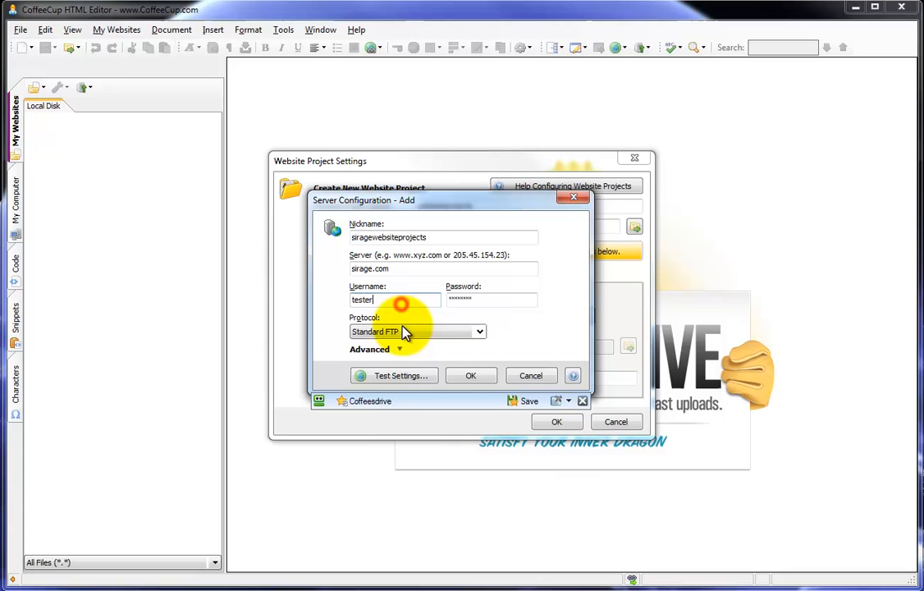
Retype the password and test the FTP settings, dismissing the failed login result
click(380, 376)
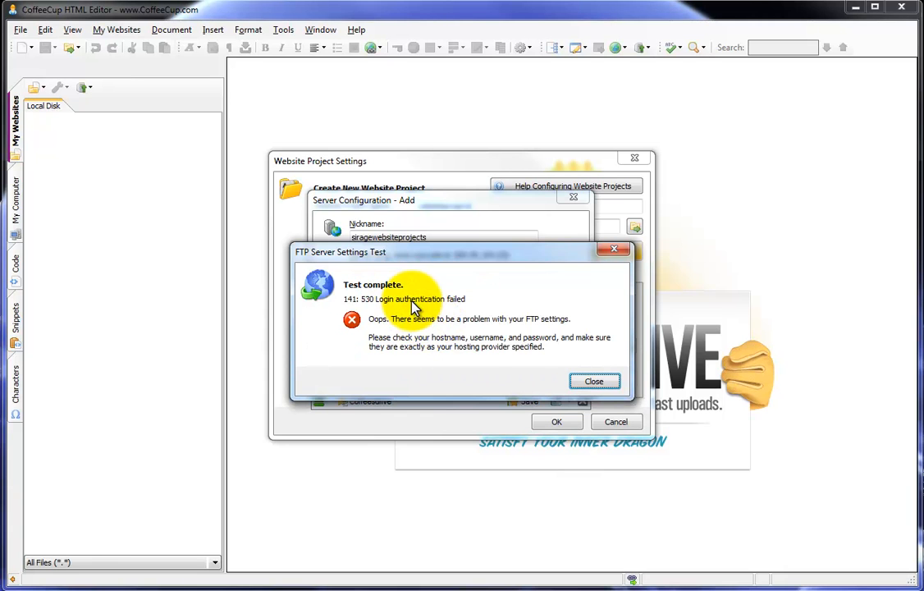
click(593, 382)
double_click(515, 300)
text(********)
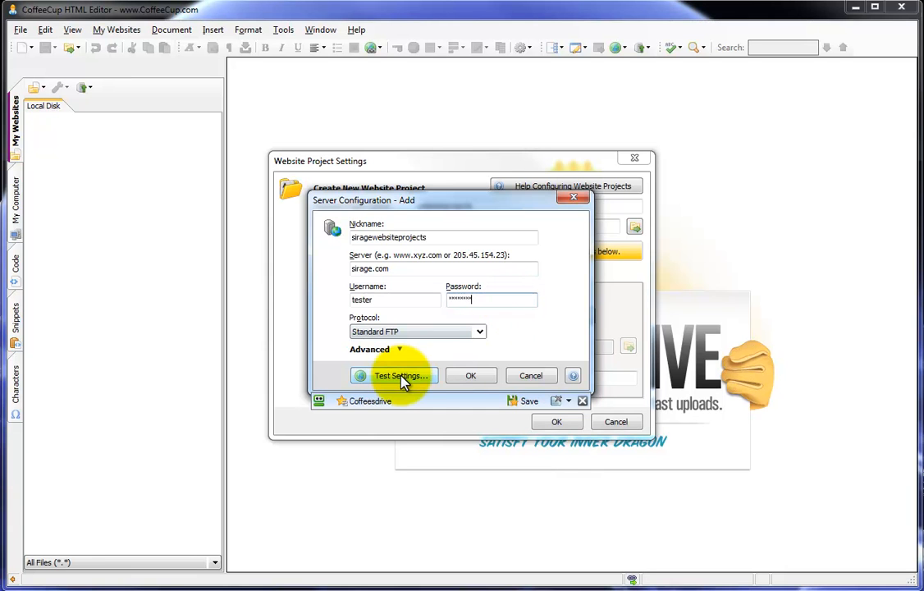
click(402, 378)
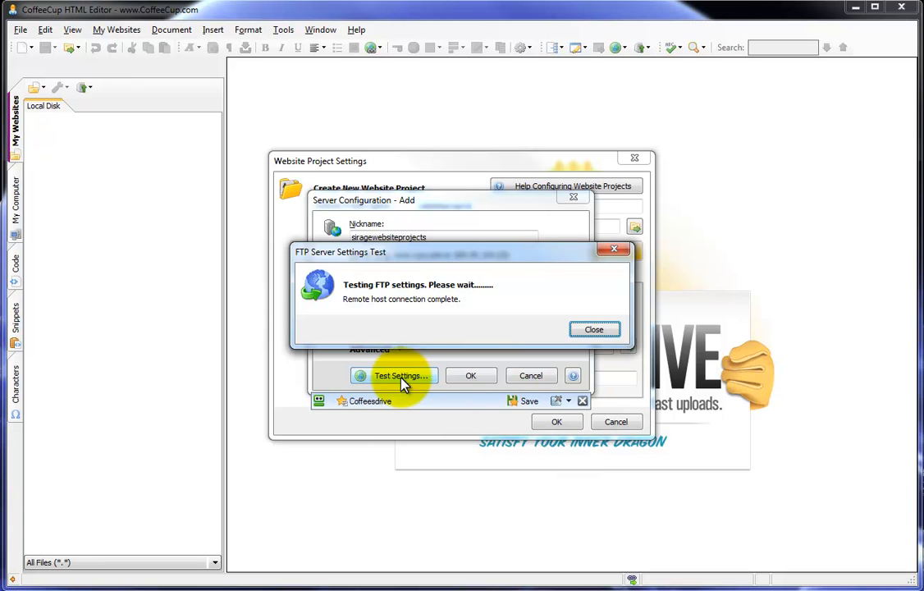
click(590, 384)
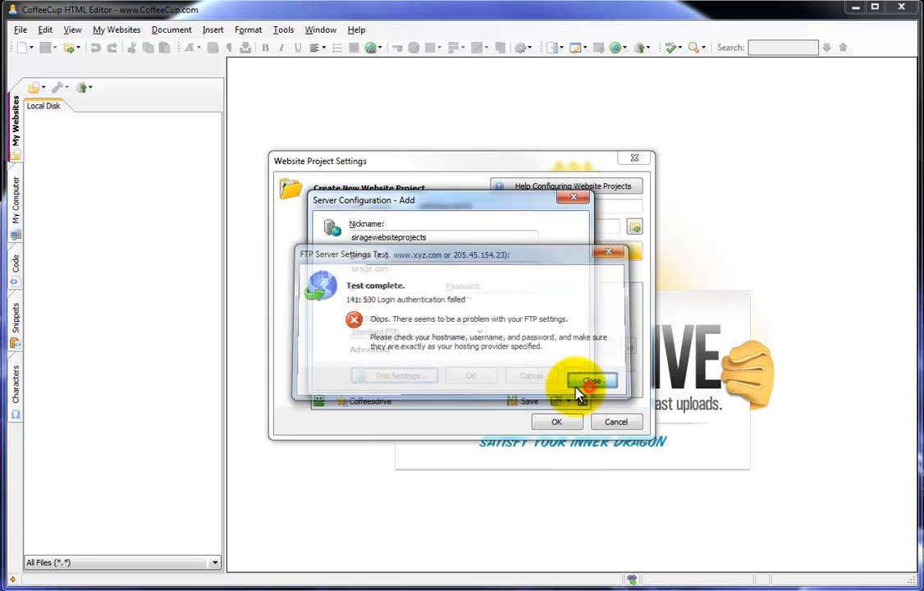
Add '@' to the username, retest successfully, and save the server profile
click(392, 301)
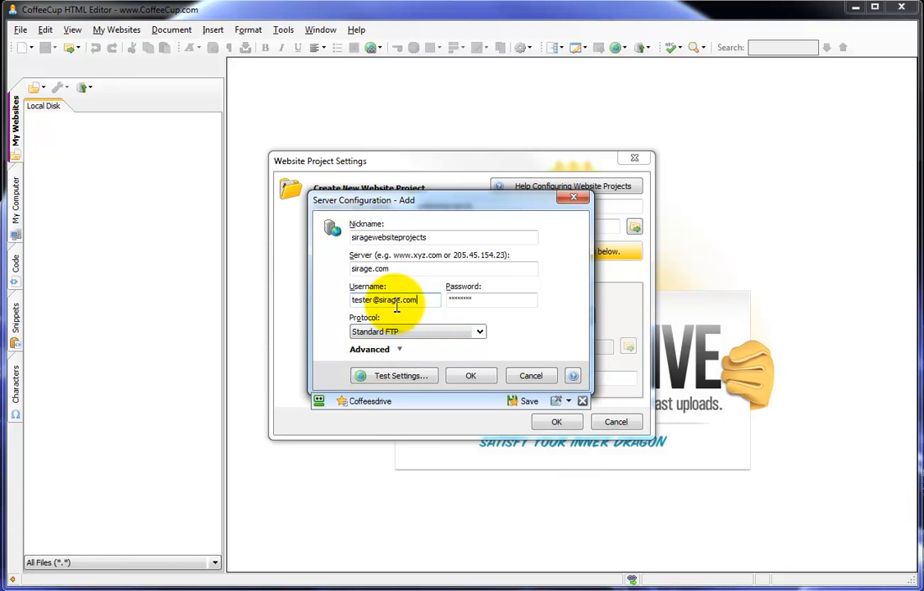
click(370, 376)
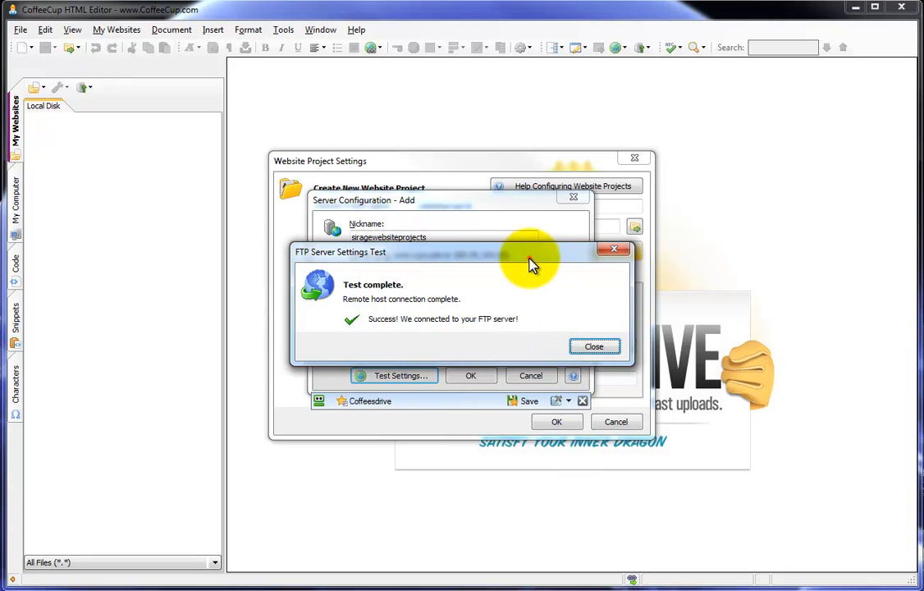
drag(528, 254, 513, 94)
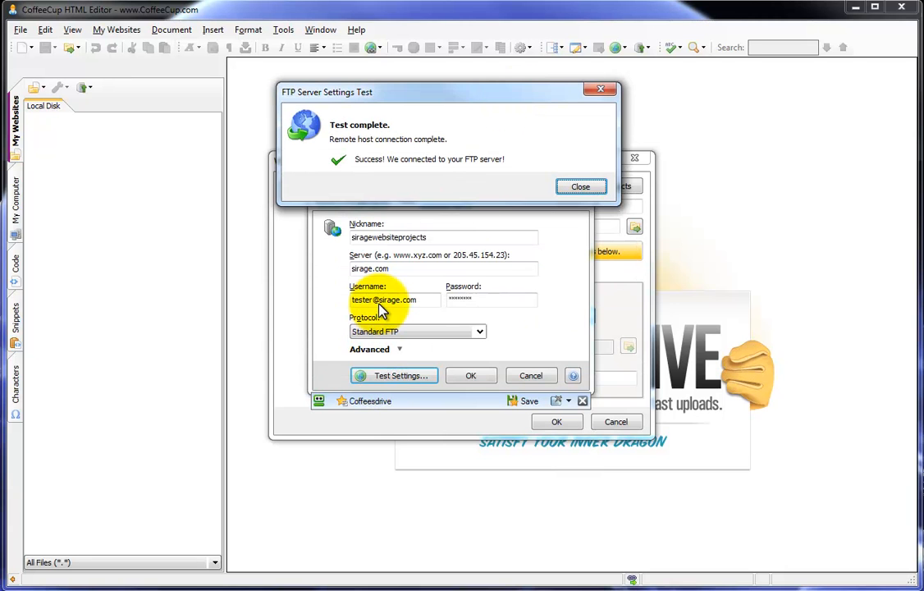
drag(402, 109, 399, 269)
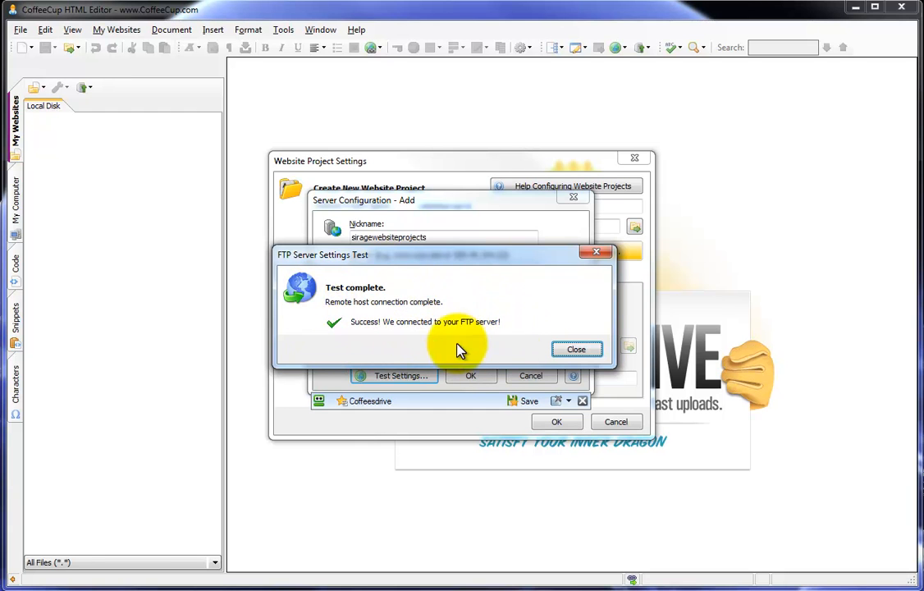
click(581, 348)
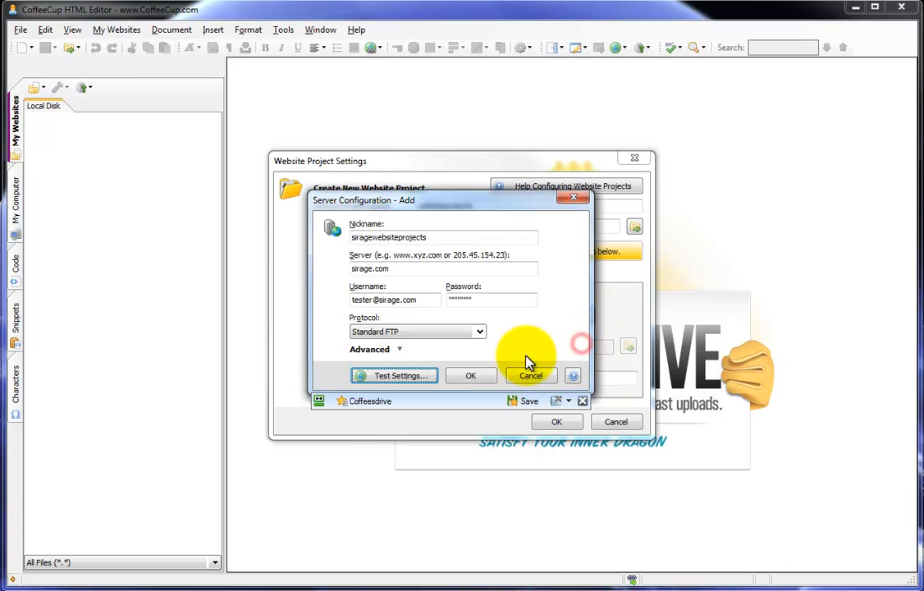
click(472, 376)
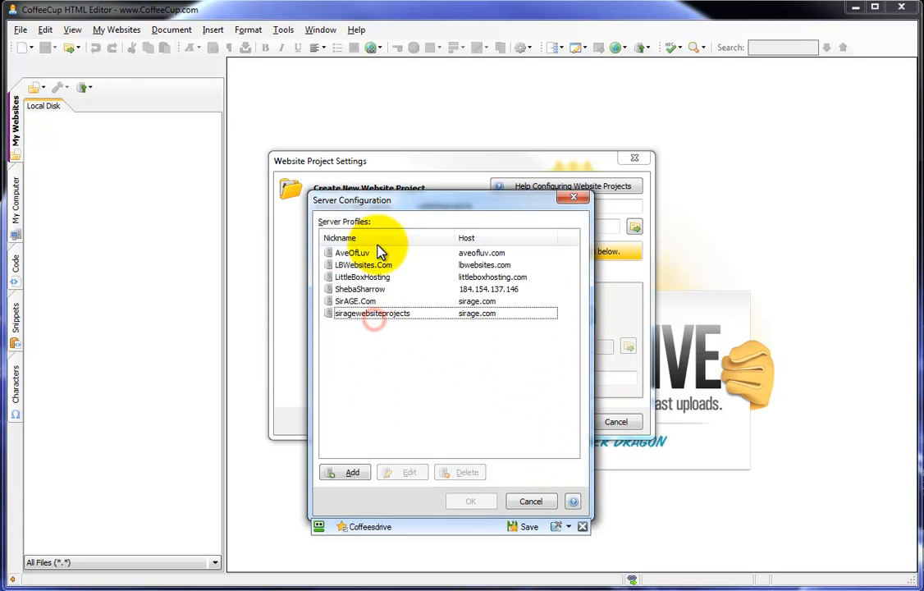
Use the siragewebsiteprojects server profile with remote root folder / (Root)
click(369, 316)
click(468, 501)
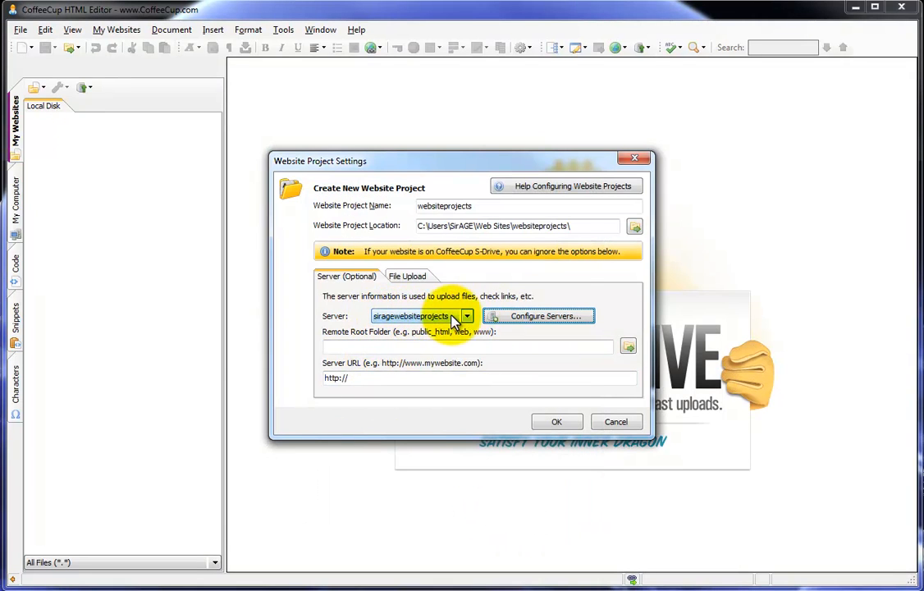
click(392, 346)
click(628, 348)
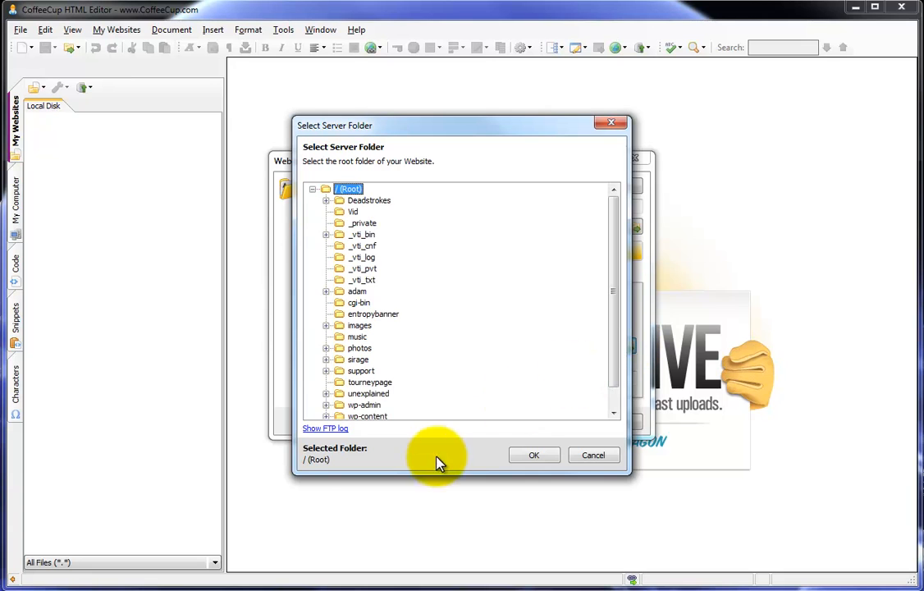
click(312, 190)
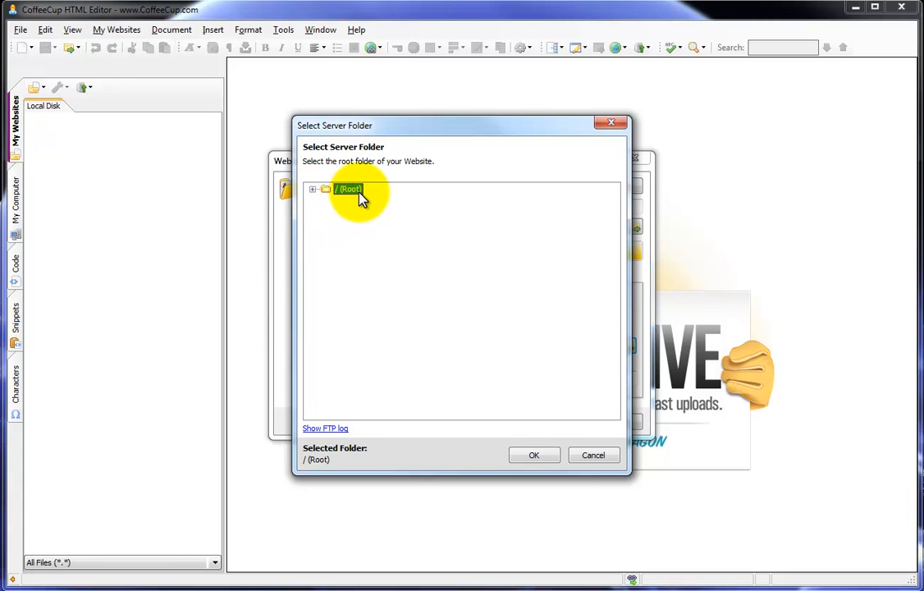
click(535, 457)
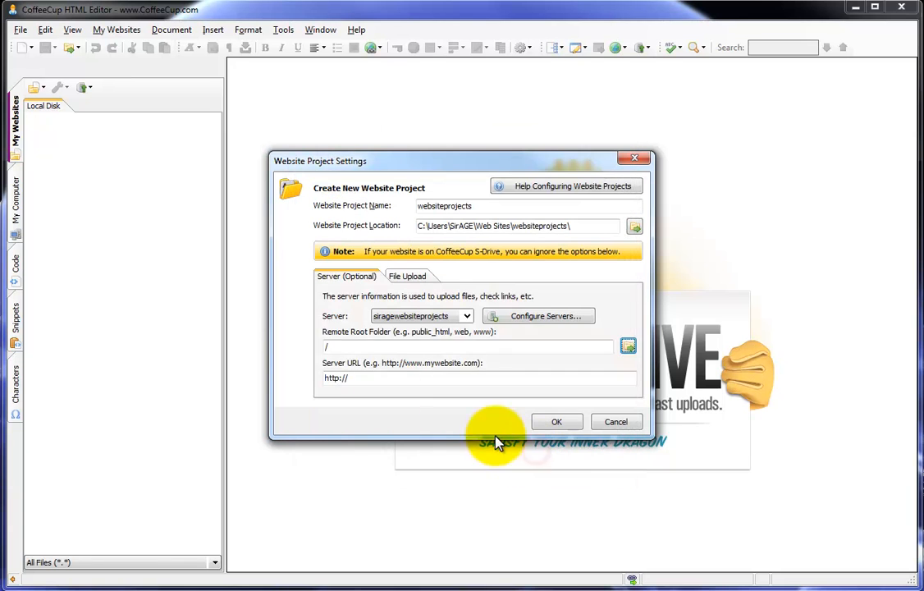
click(332, 347)
drag(369, 351, 312, 346)
click(325, 346)
click(415, 346)
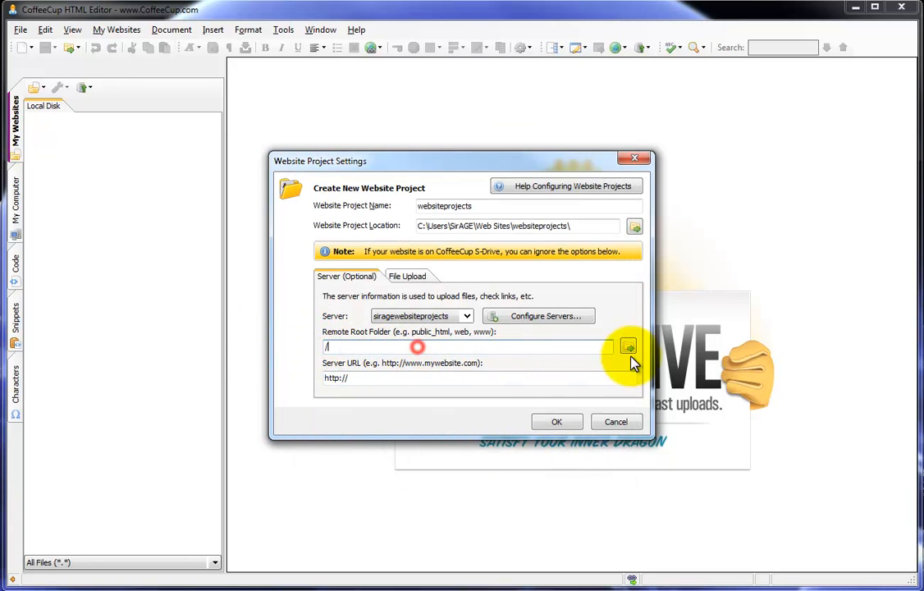
click(379, 379)
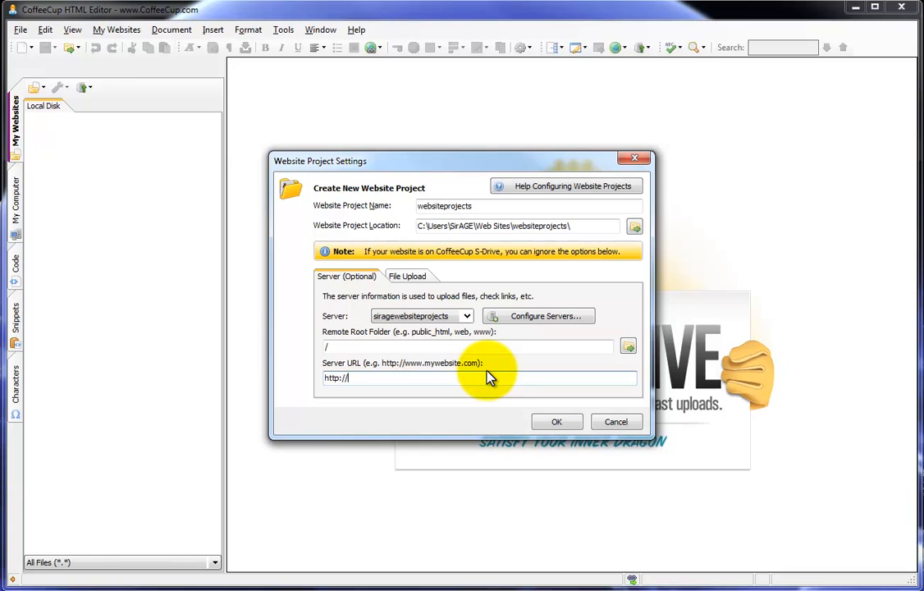
text(www.sirage.com/websiteprojects)
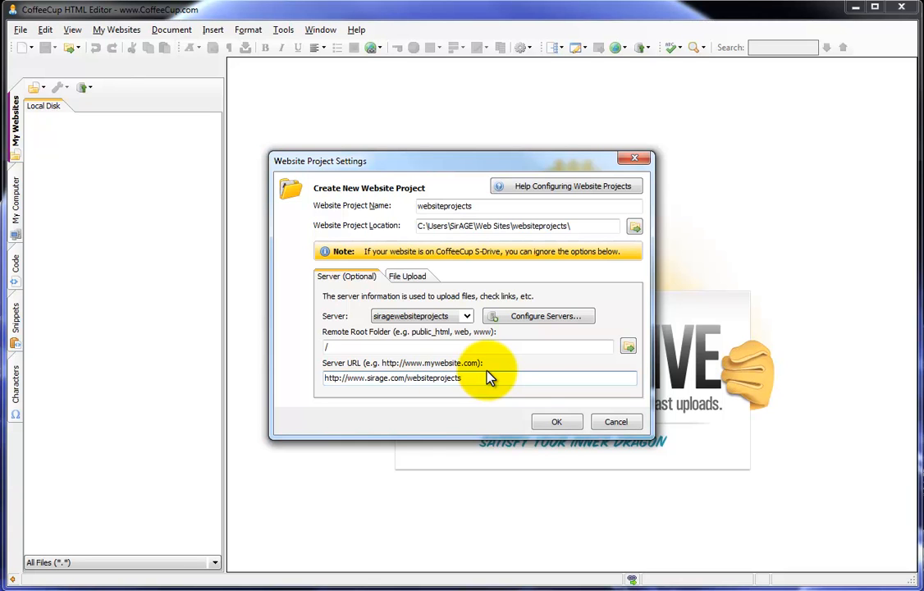
click(577, 423)
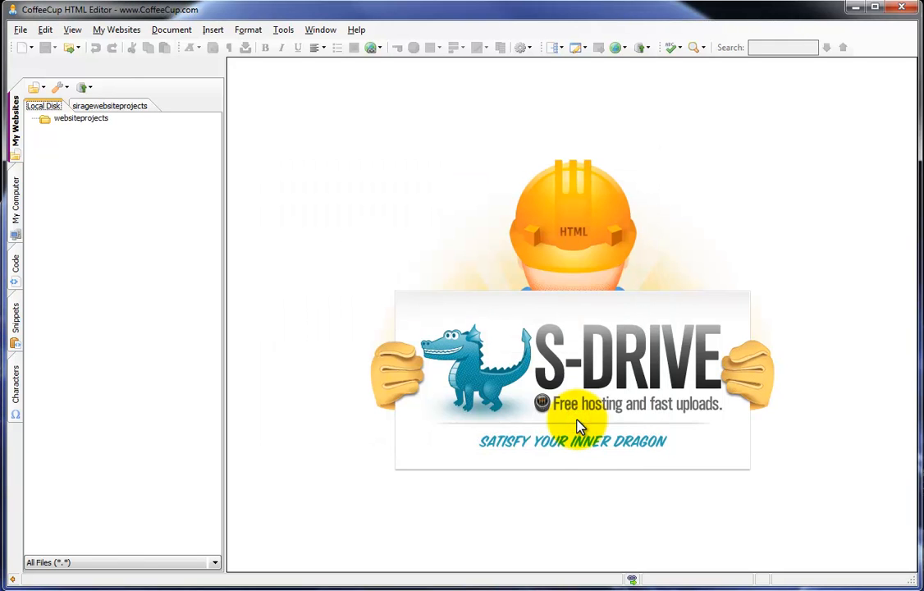
Create a new blank HTML page, Untitled1.html, in the websiteprojects project
click(80, 120)
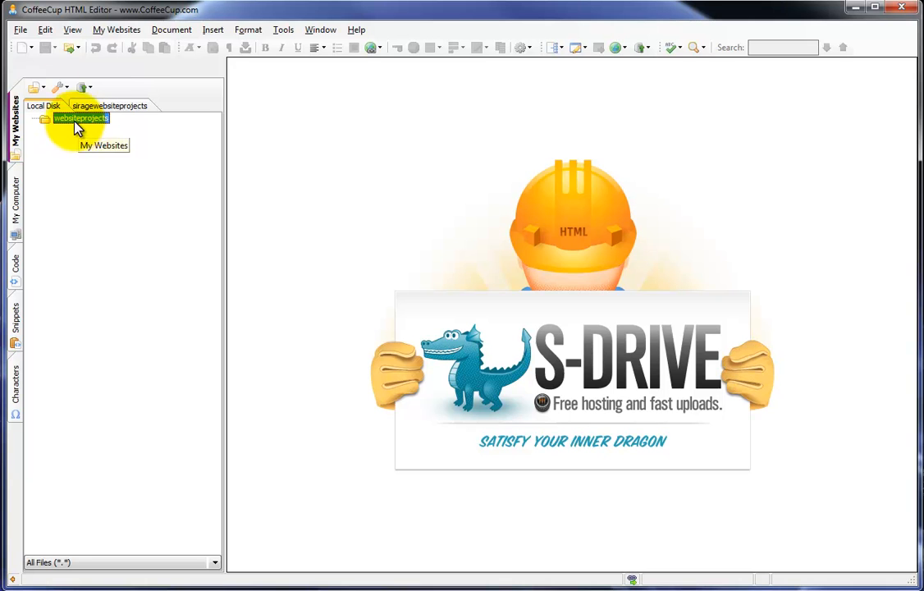
click(30, 47)
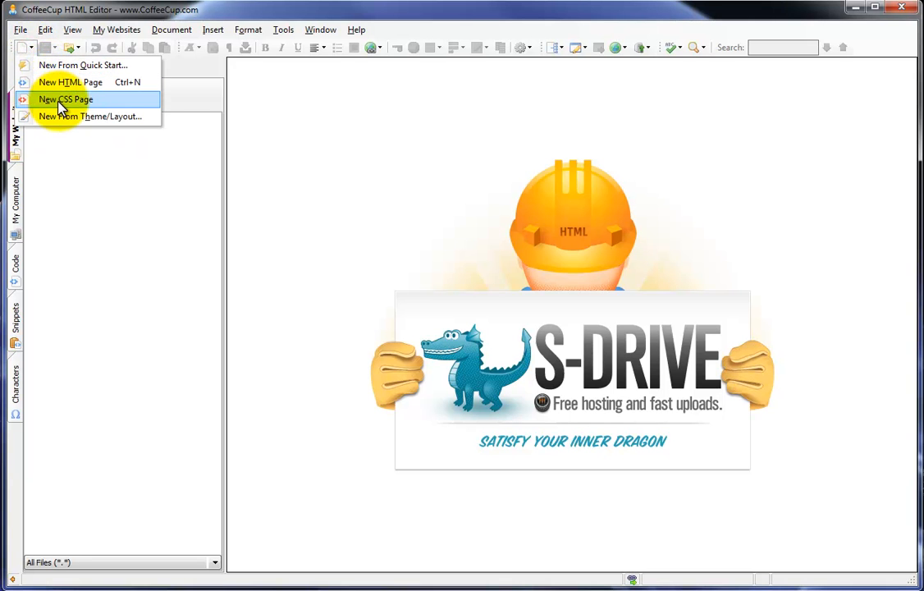
click(56, 82)
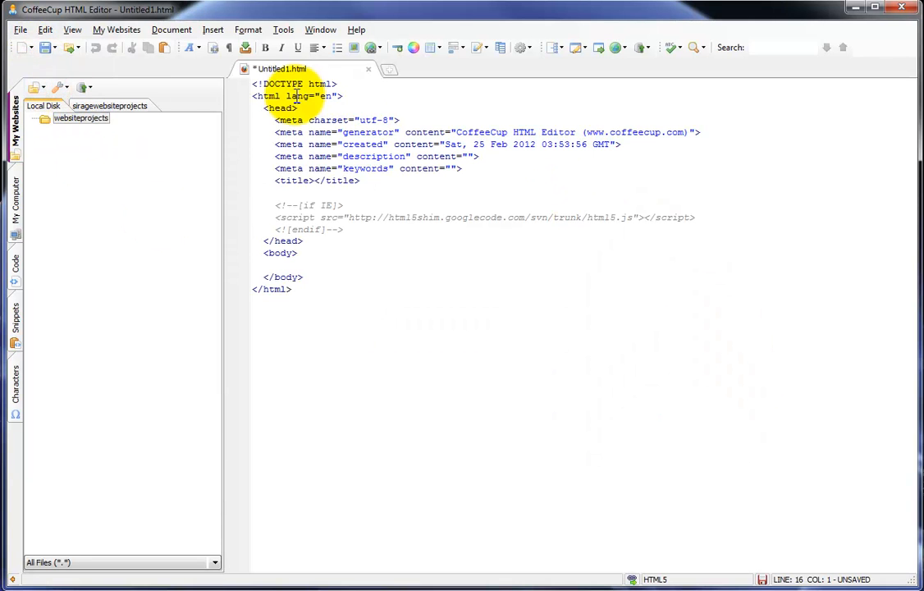
drag(285, 90, 448, 377)
click(444, 376)
click(25, 47)
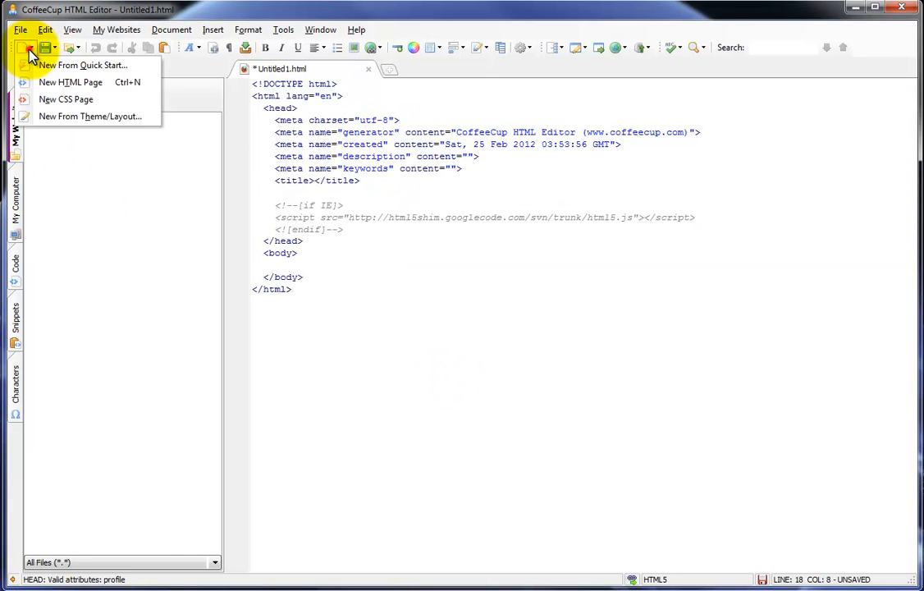
Copy the Basic Gray HTML5 theme from New From Theme/Layout into the current project
click(57, 117)
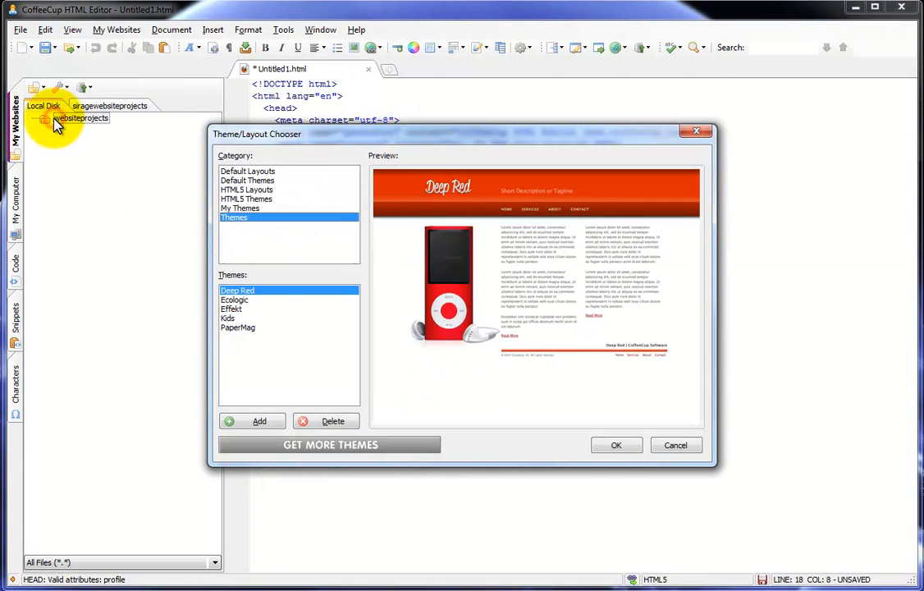
click(239, 209)
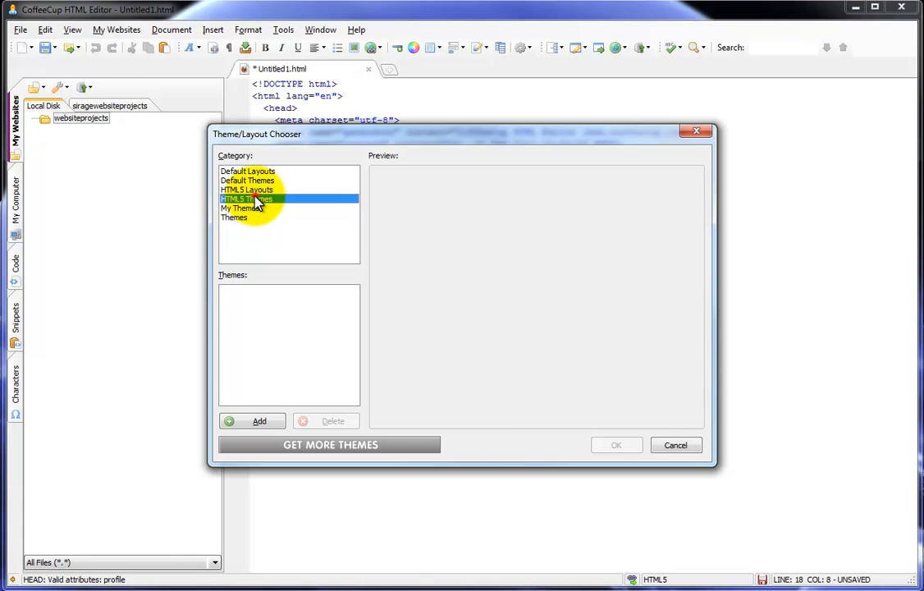
click(251, 199)
click(603, 444)
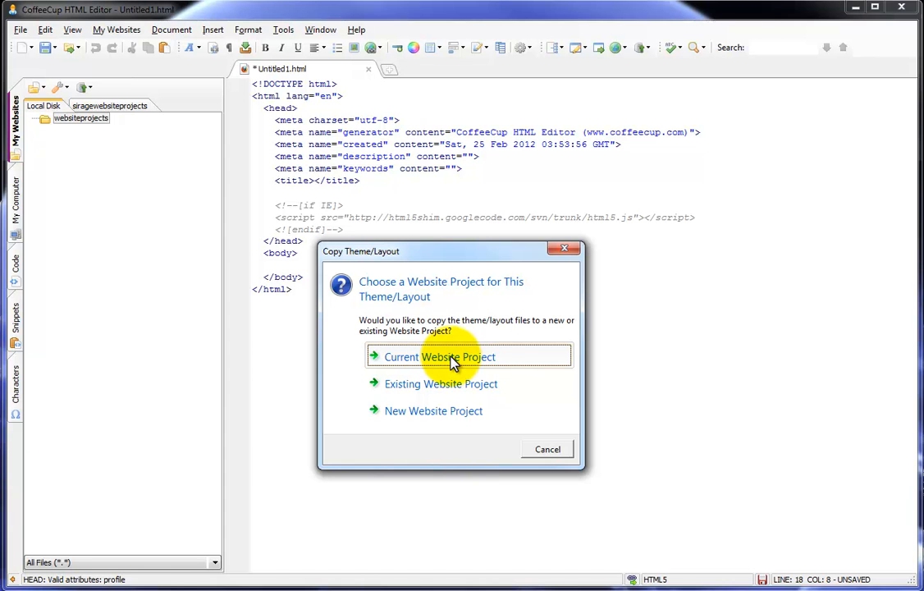
click(452, 359)
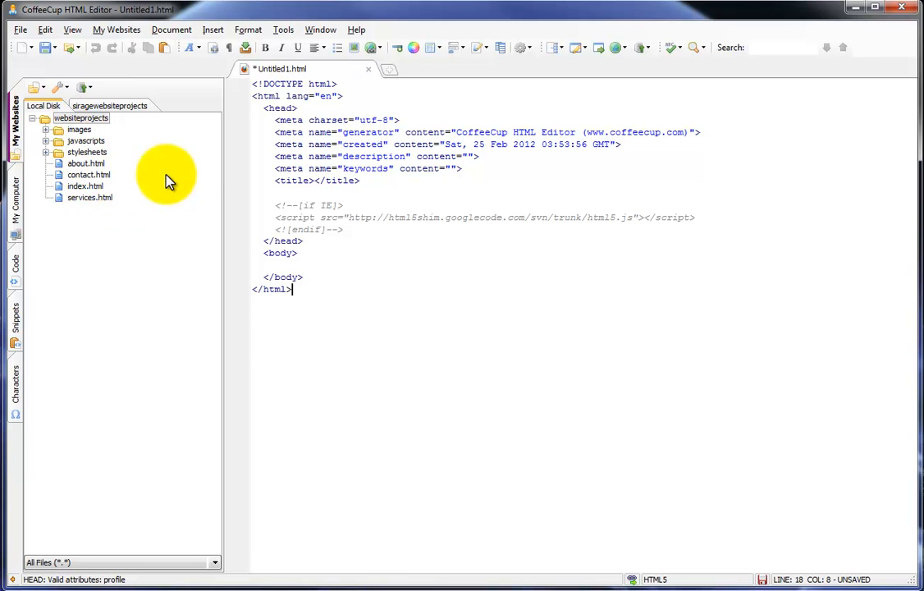
Close Untitled1.html and open index.html from the My Websites tree
click(368, 69)
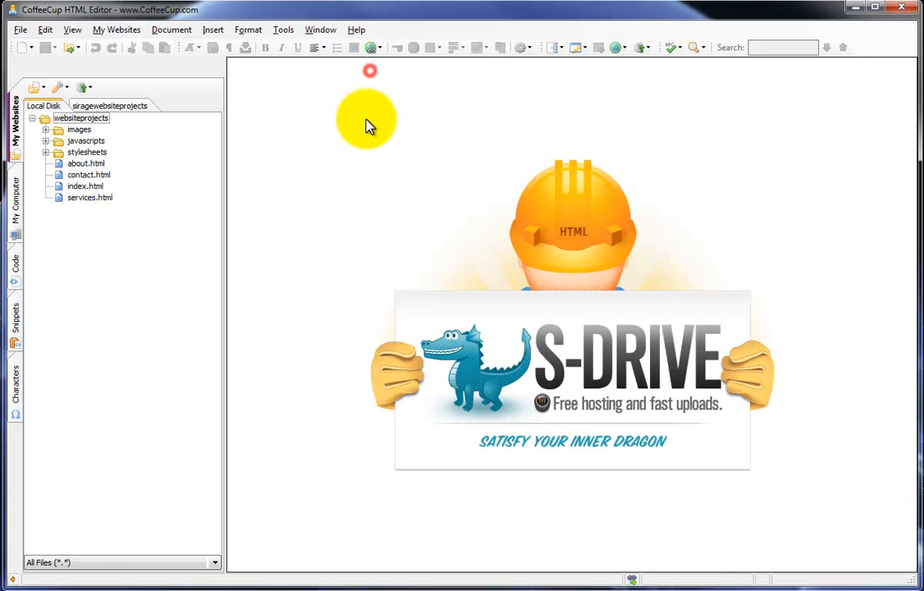
click(85, 198)
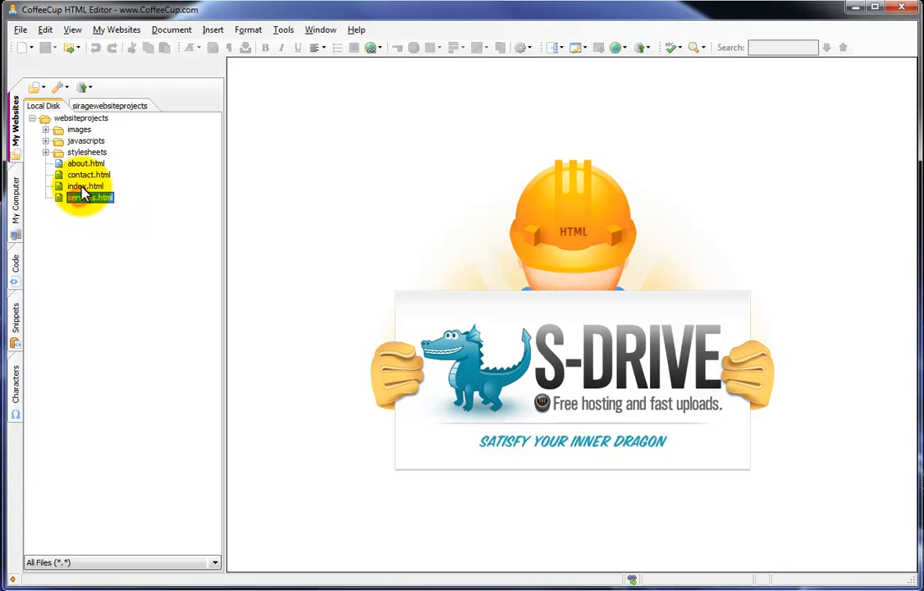
double_click(84, 187)
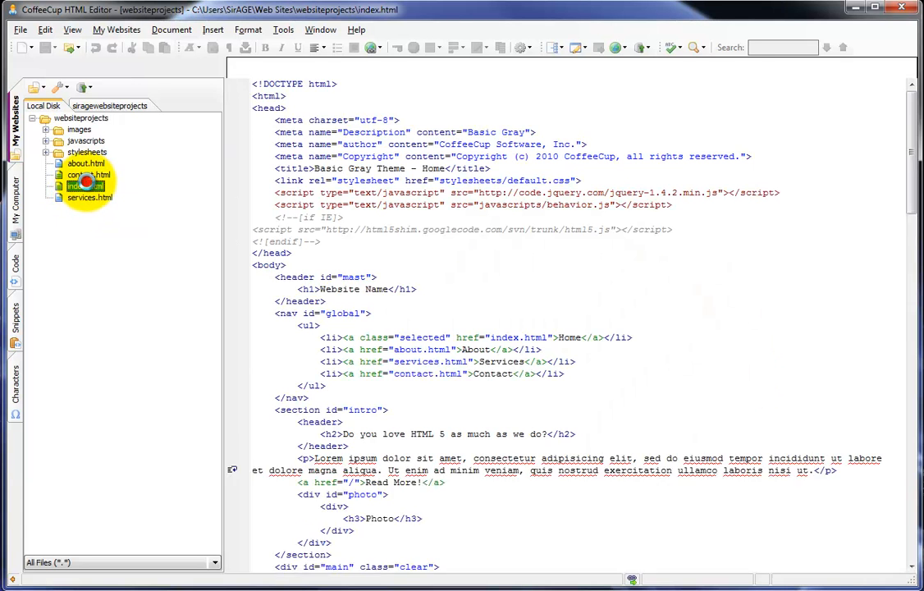
Open stylesheets/default.css in its own tab to show the reset CSS
click(377, 192)
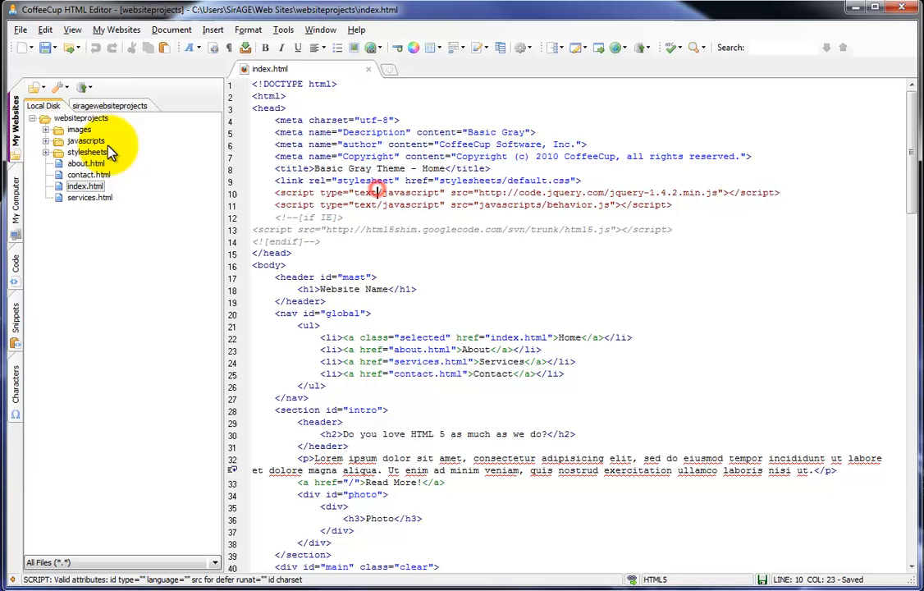
click(46, 129)
click(45, 130)
click(47, 142)
click(47, 142)
click(45, 152)
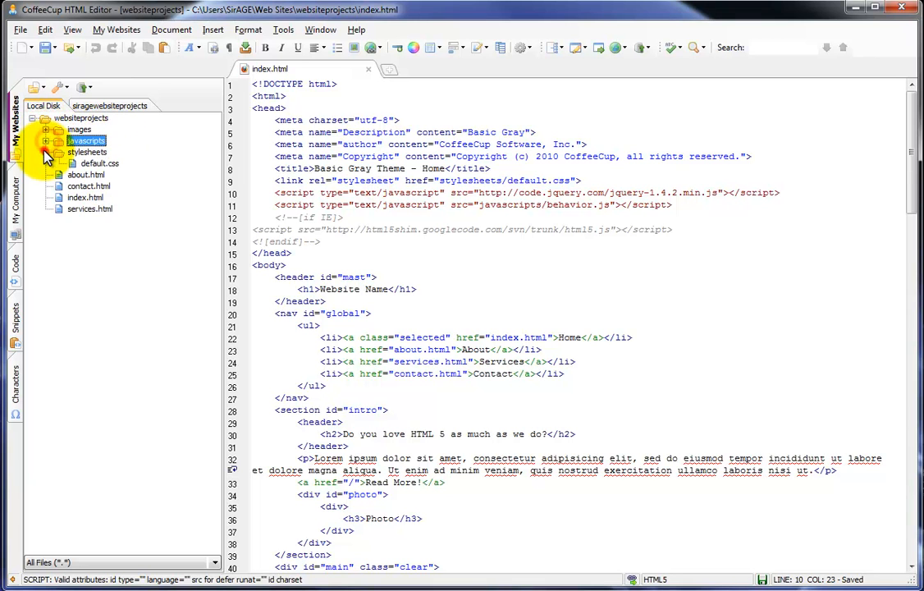
double_click(97, 163)
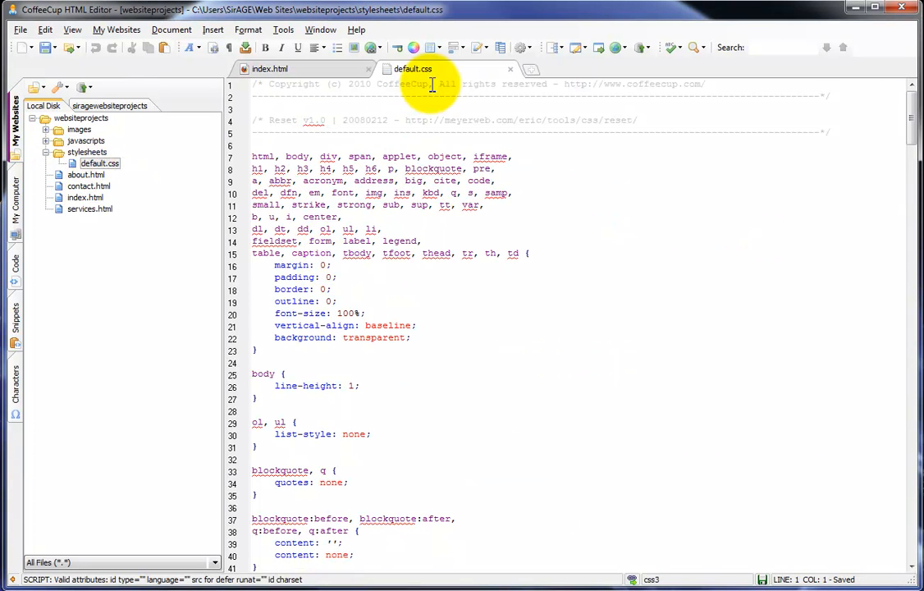
Add 'border-radius: 10px;' after 'background: transparent;' in the reset rule and save default.css
click(412, 338)
key(Return)
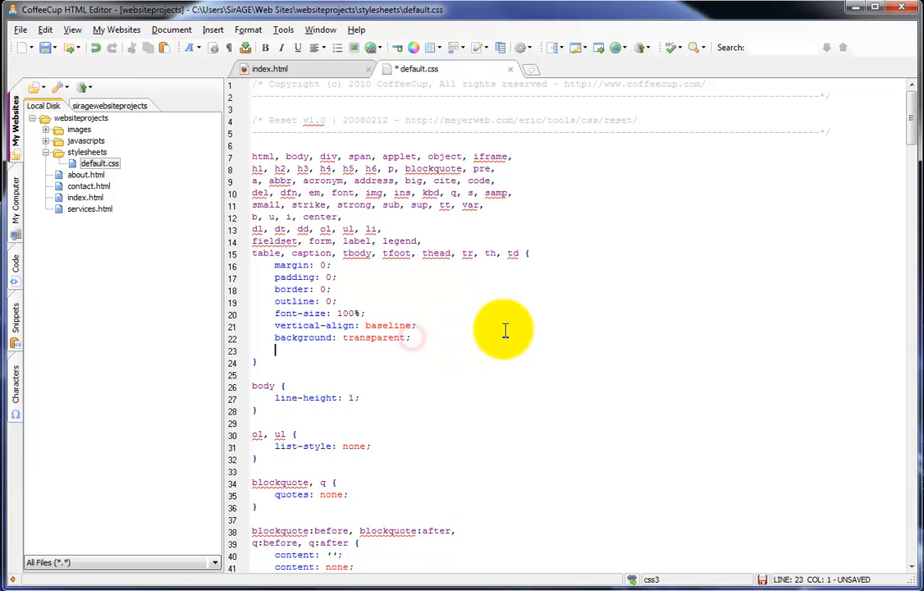
text(border)
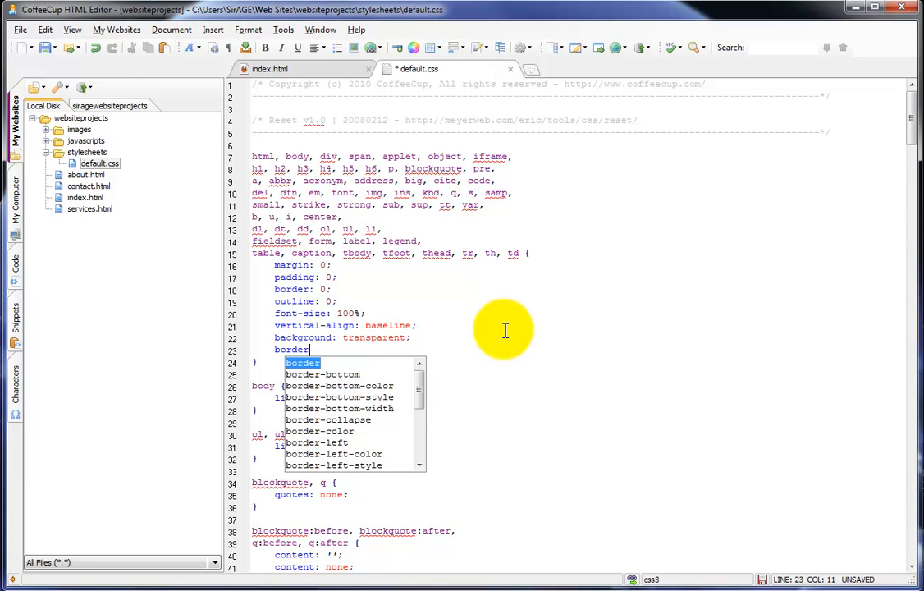
text(-)
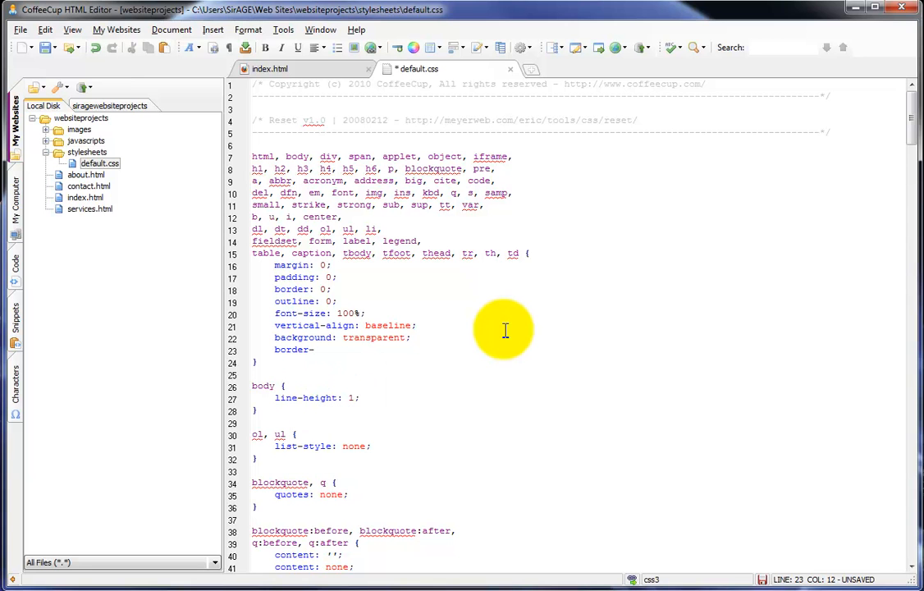
text(radius)
click(503, 326)
click(45, 48)
click(51, 66)
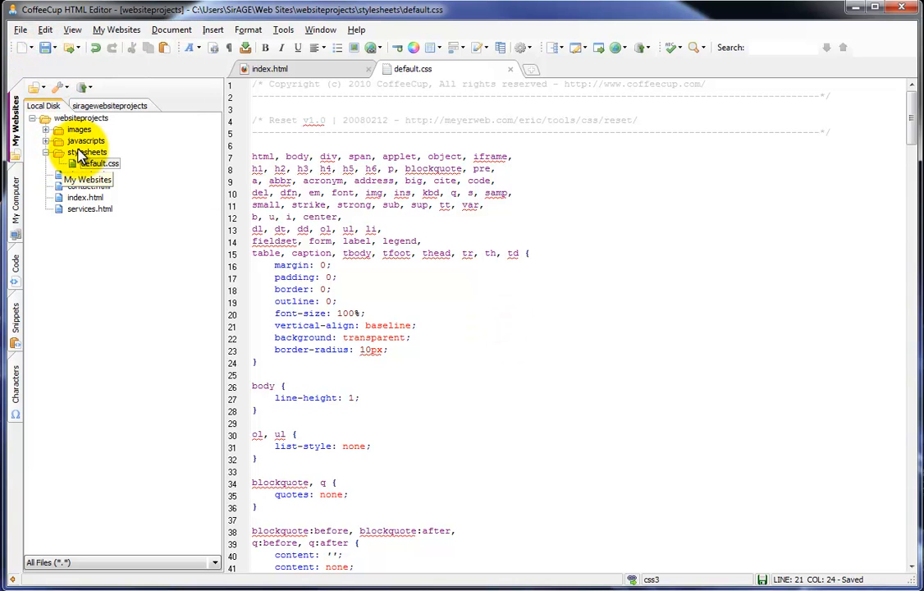
Upload the entire websiteprojects root folder to the server with FTP Upload Selected Files
click(45, 152)
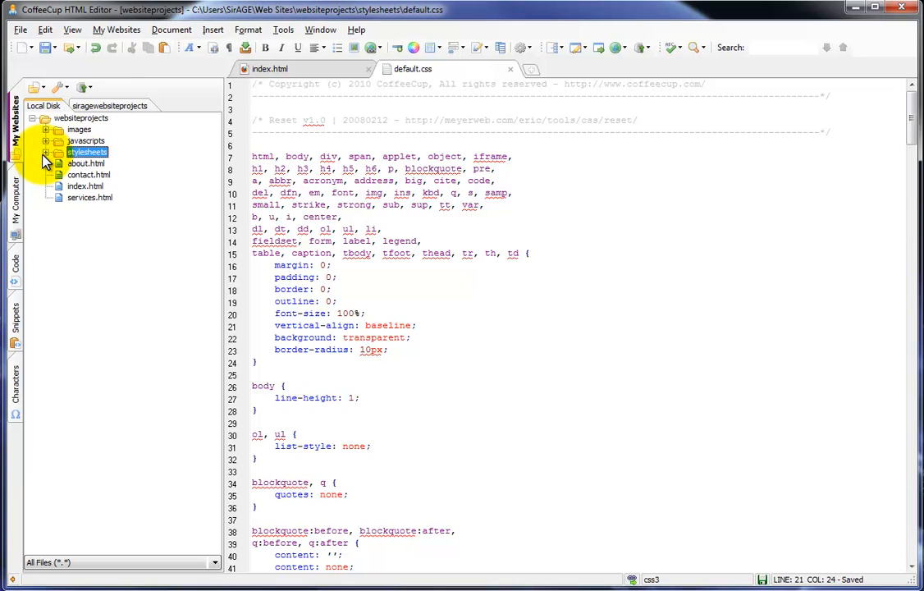
click(82, 119)
right_click(82, 120)
click(76, 129)
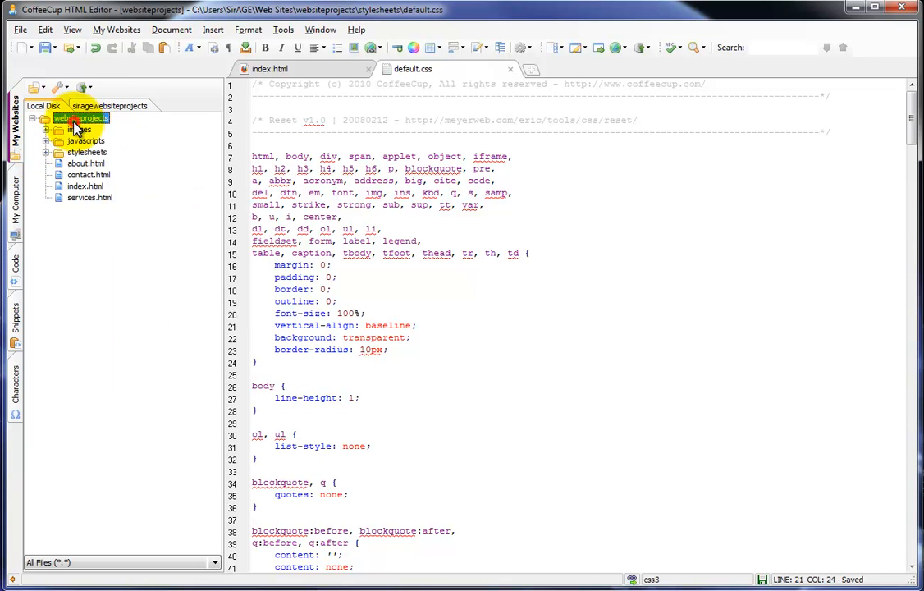
click(45, 152)
click(97, 163)
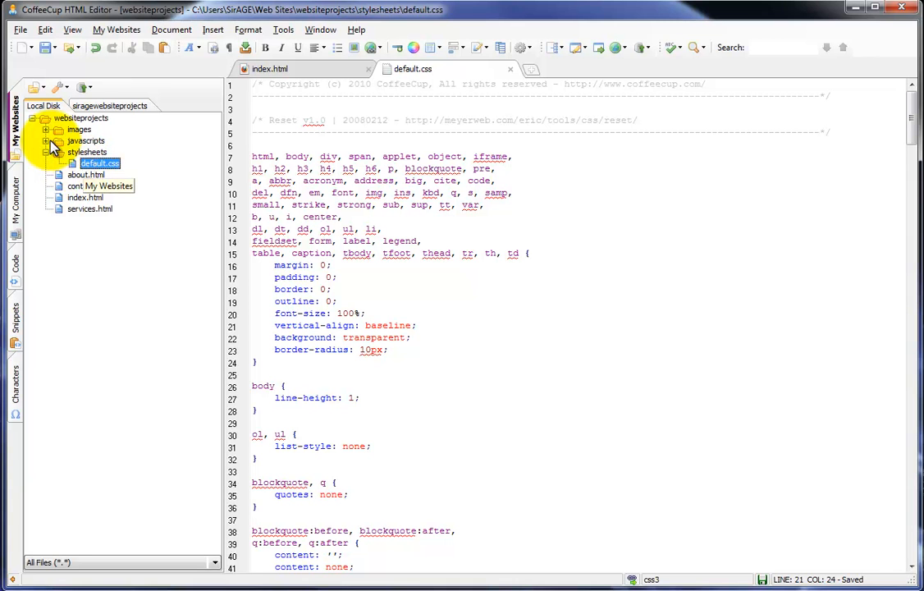
click(46, 153)
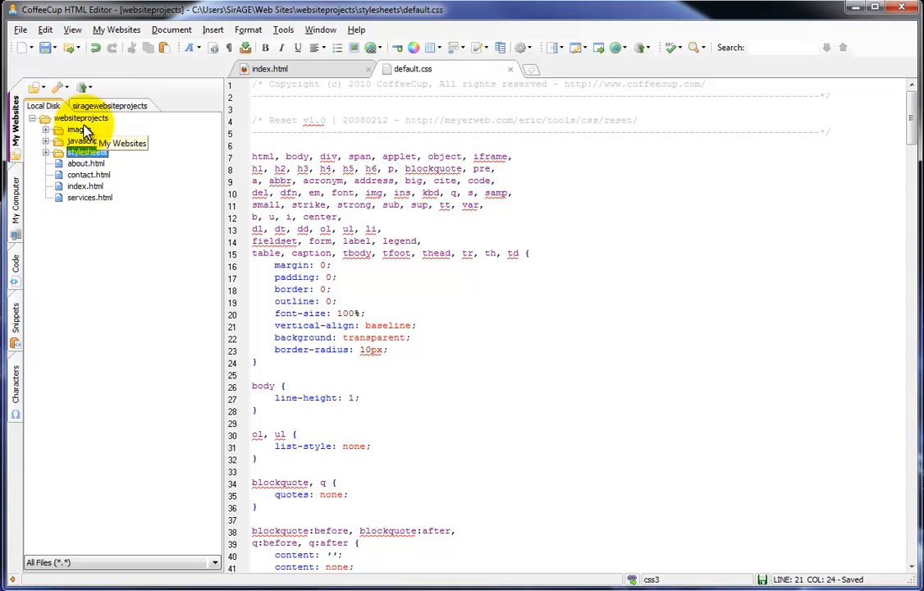
right_click(71, 120)
mouse_move(134, 316)
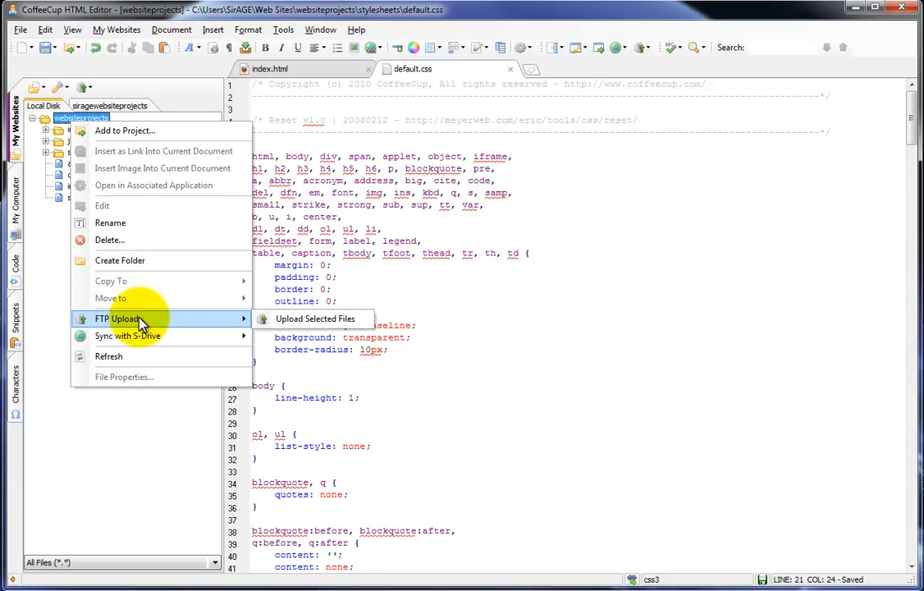
right_click(52, 120)
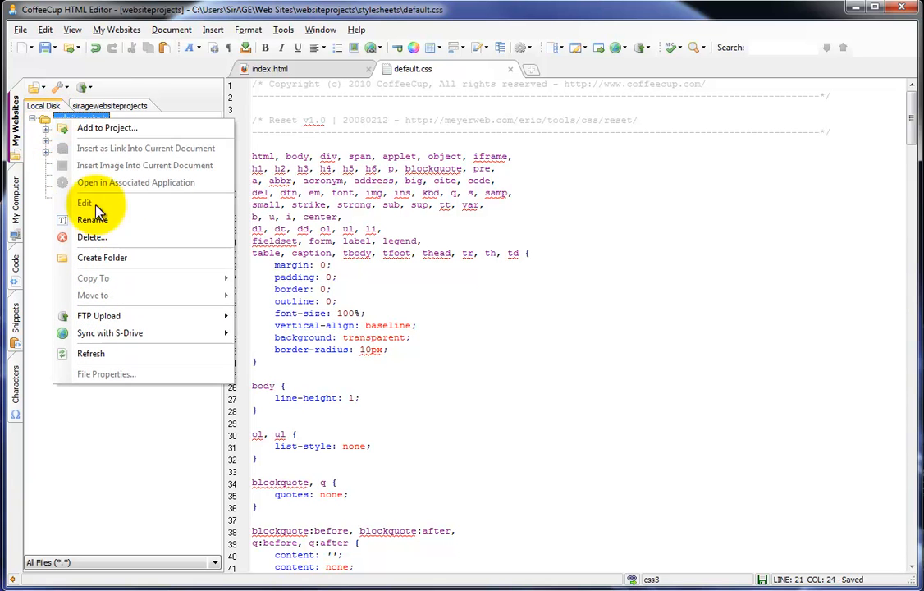
mouse_move(151, 316)
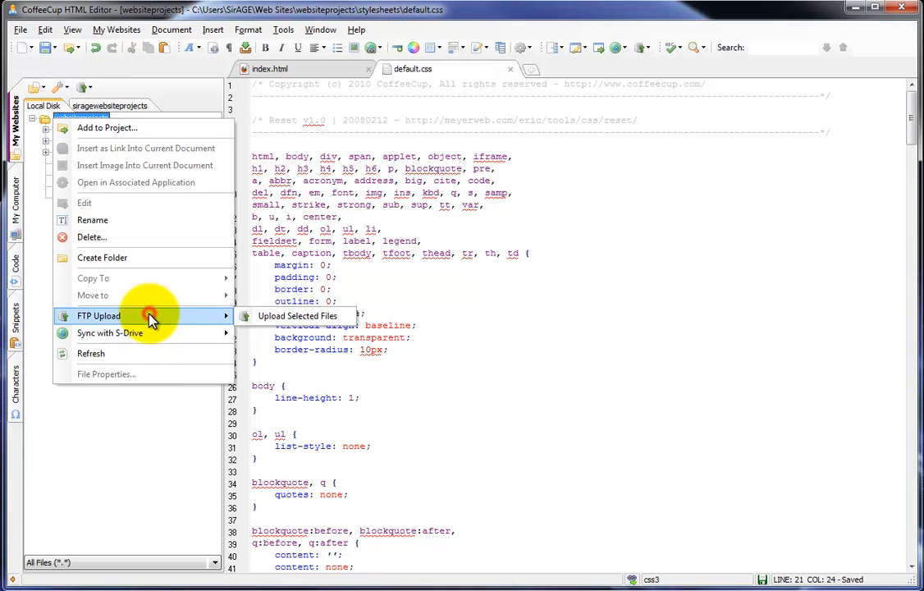
click(316, 326)
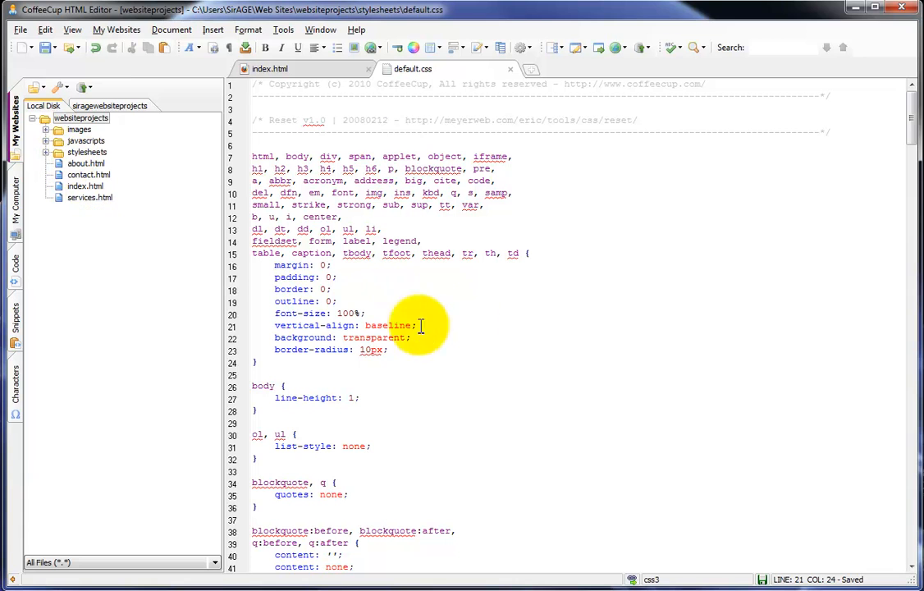
Delete the 'border-radius: 10px;' line so the reset rule ends with 'background: transparent;', and save
drag(387, 350, 274, 350)
key(Delete)
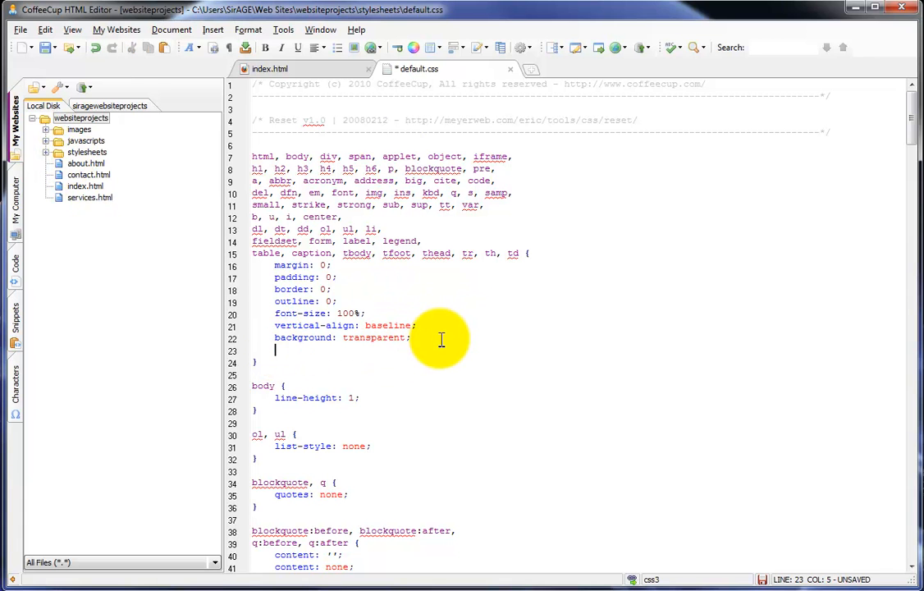
key(Delete)
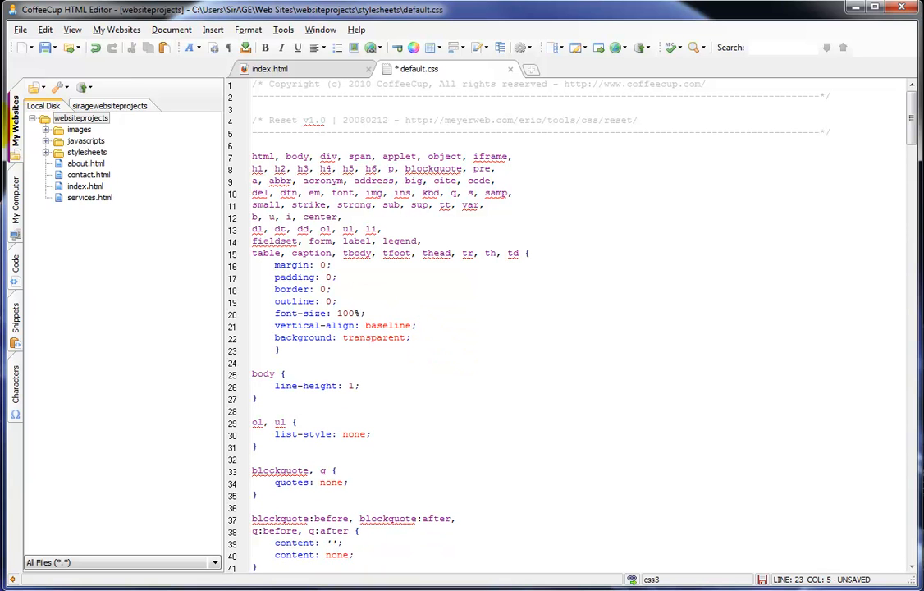
click(51, 48)
click(68, 71)
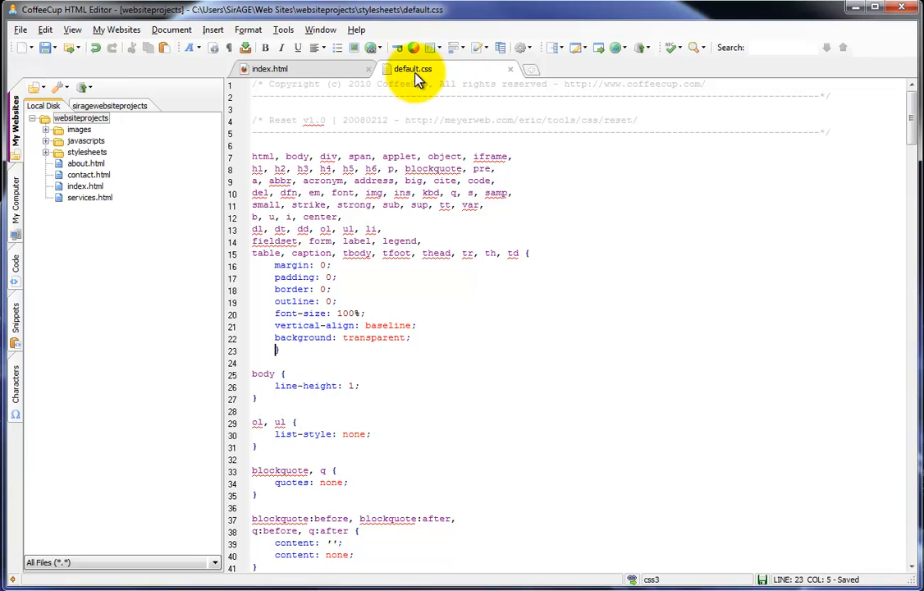
Upload just default.css to the server via FTP Upload Selected Files
click(46, 153)
click(92, 164)
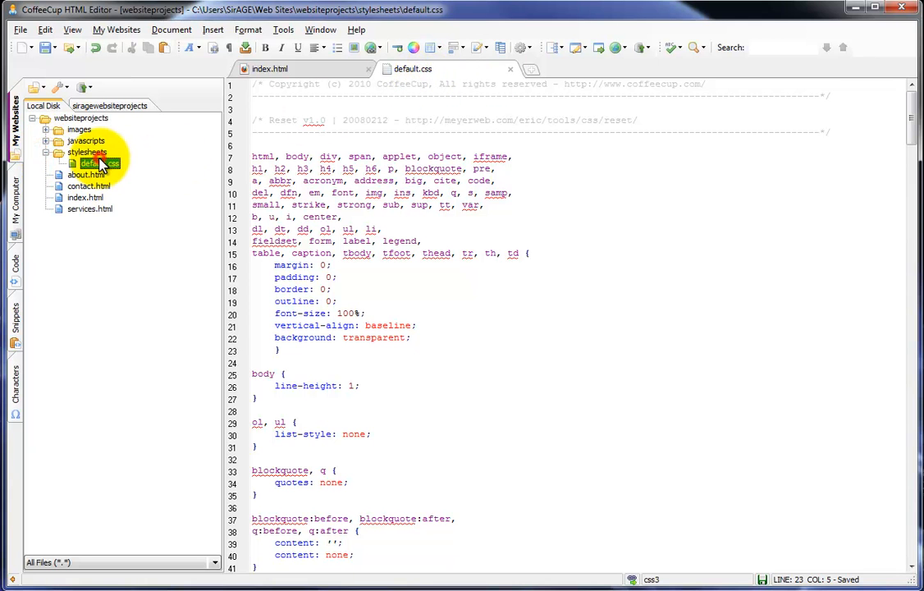
right_click(100, 170)
click(189, 361)
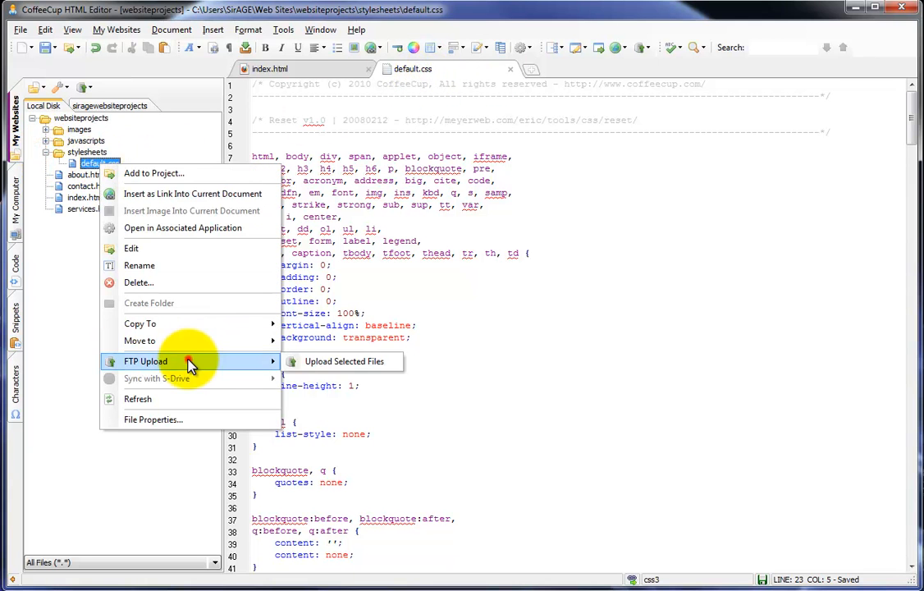
click(327, 364)
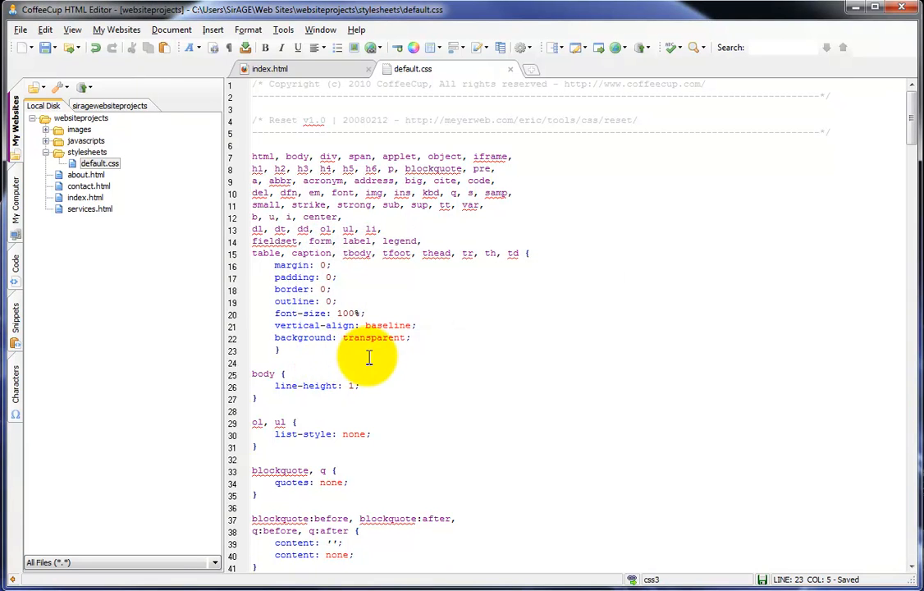
drag(367, 356, 205, 145)
click(497, 238)
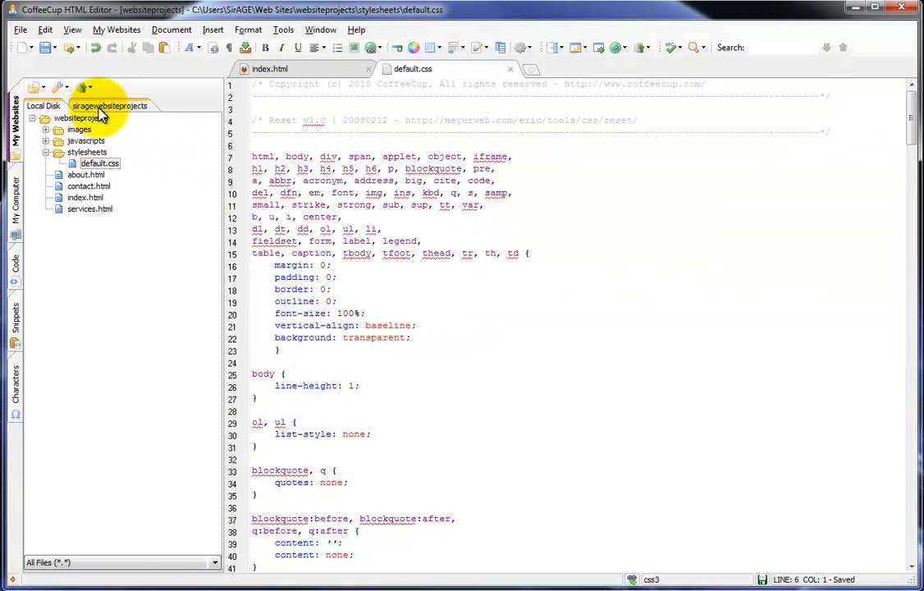
click(99, 108)
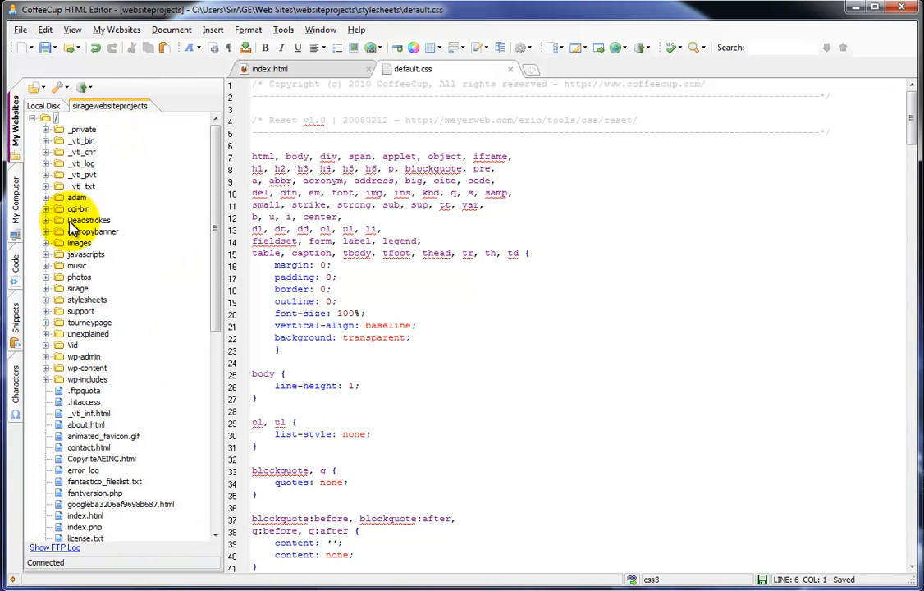
drag(213, 248, 206, 154)
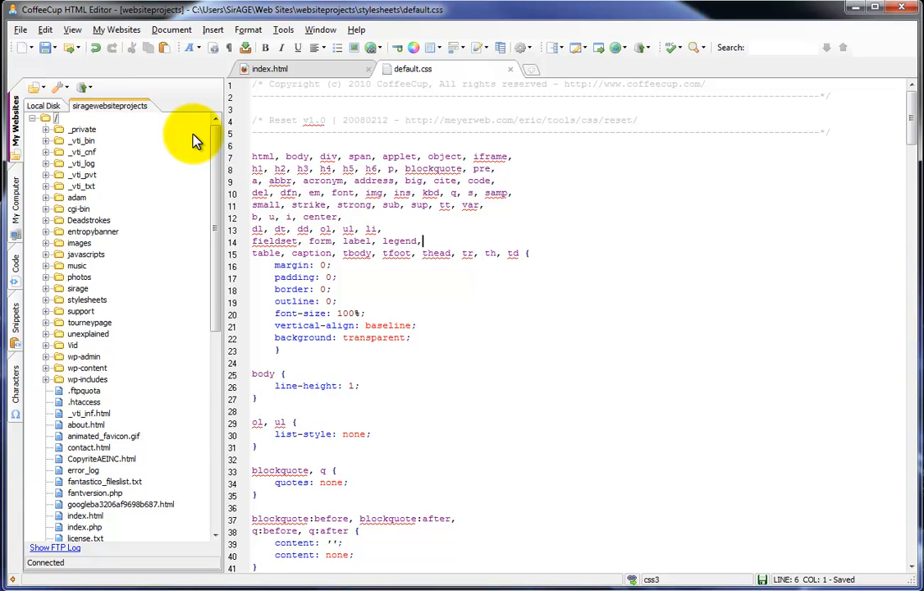
click(45, 106)
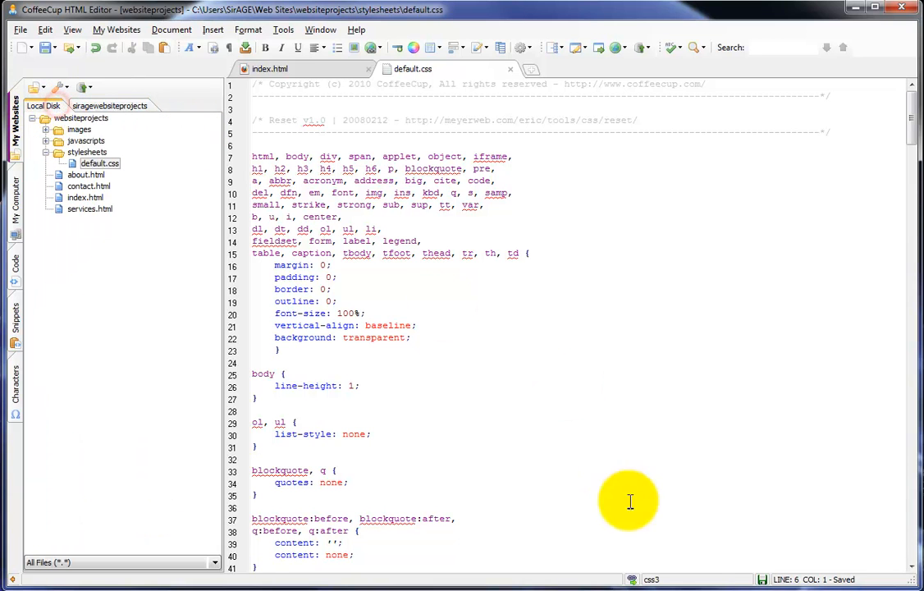